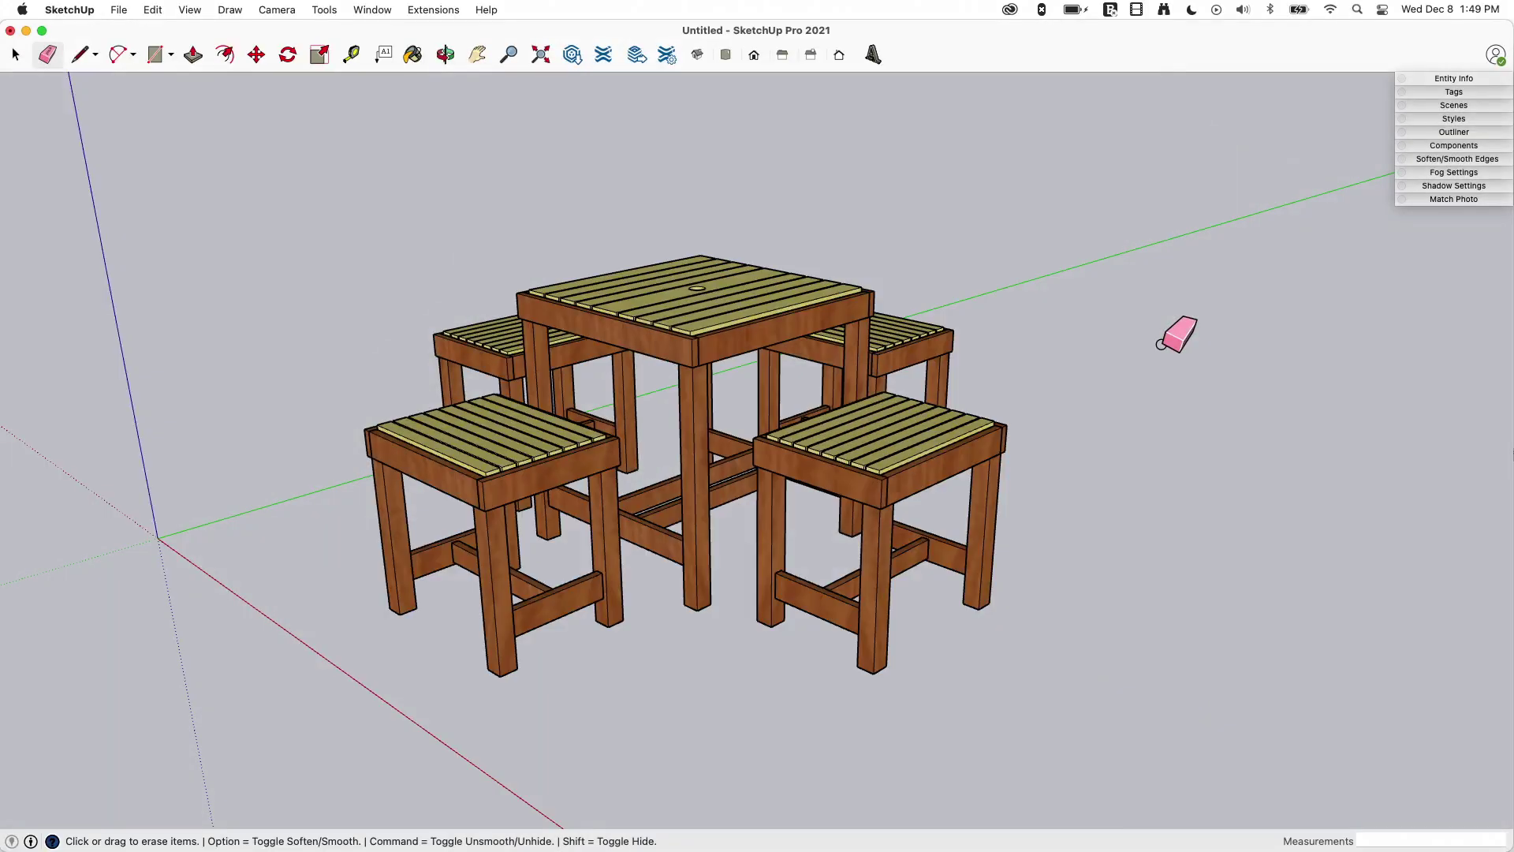
Orbit from the angled perspective to a near top-down view of the table and four stools.
mouse_move(771, 439)
middle_mouse_down()
mouse_move(550, 656)
mouse_move(578, 584)
mouse_move(686, 534)
mouse_move(970, 531)
mouse_move(1021, 470)
mouse_move(446, 552)
middle_mouse_up()
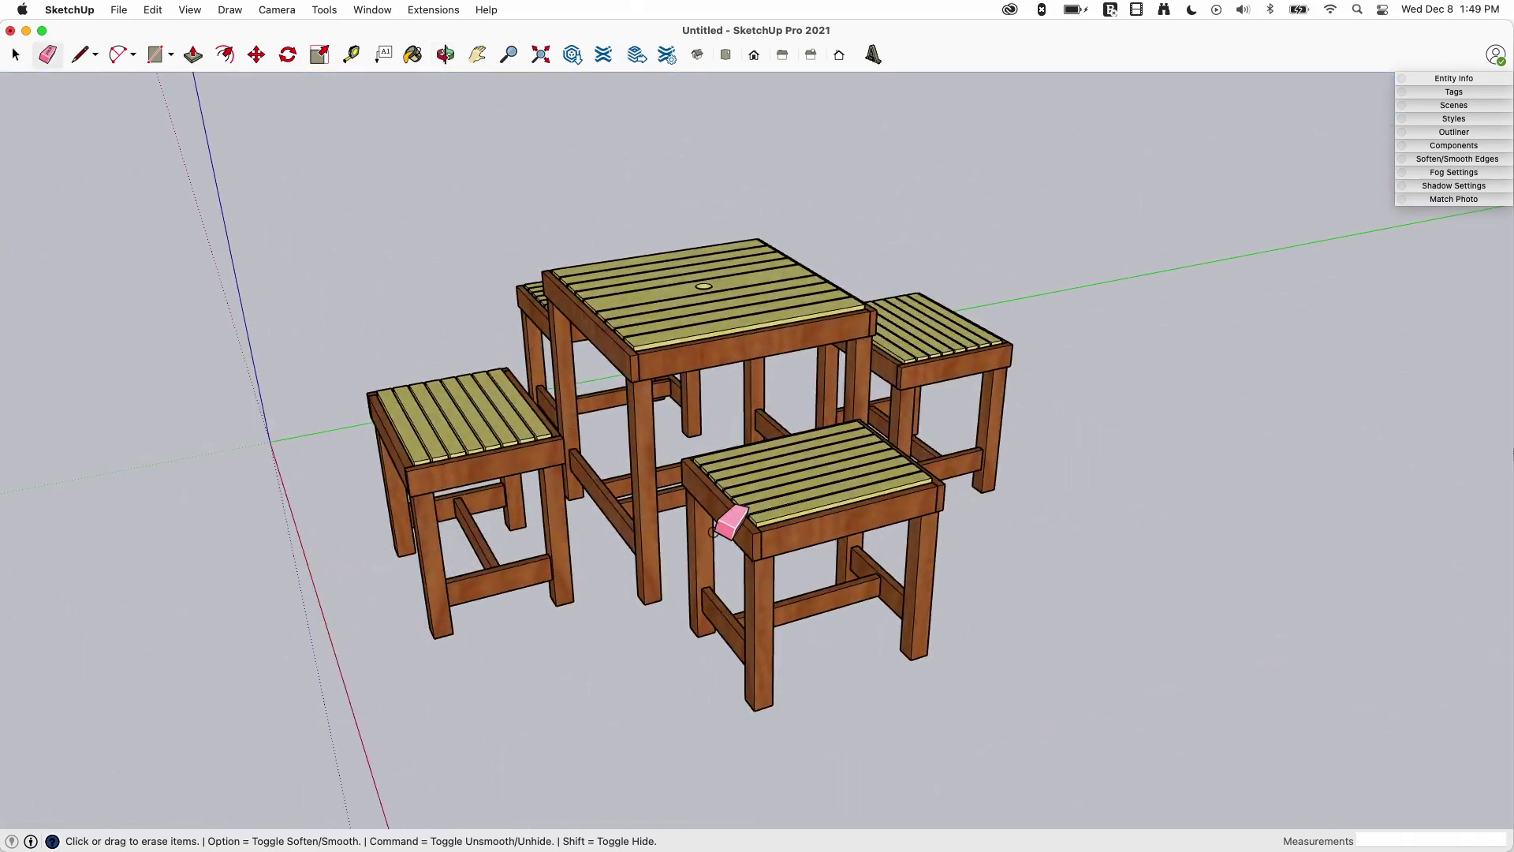
mouse_move(732, 522)
middle_mouse_down()
mouse_move(652, 432)
mouse_move(784, 480)
mouse_move(821, 406)
mouse_move(778, 447)
mouse_move(773, 583)
mouse_move(798, 281)
mouse_move(770, 344)
mouse_move(765, 303)
mouse_move(773, 449)
mouse_move(1064, 496)
mouse_move(1078, 257)
mouse_move(513, 337)
mouse_move(500, 541)
mouse_move(709, 524)
mouse_move(726, 423)
mouse_move(699, 507)
mouse_move(718, 498)
middle_mouse_up()
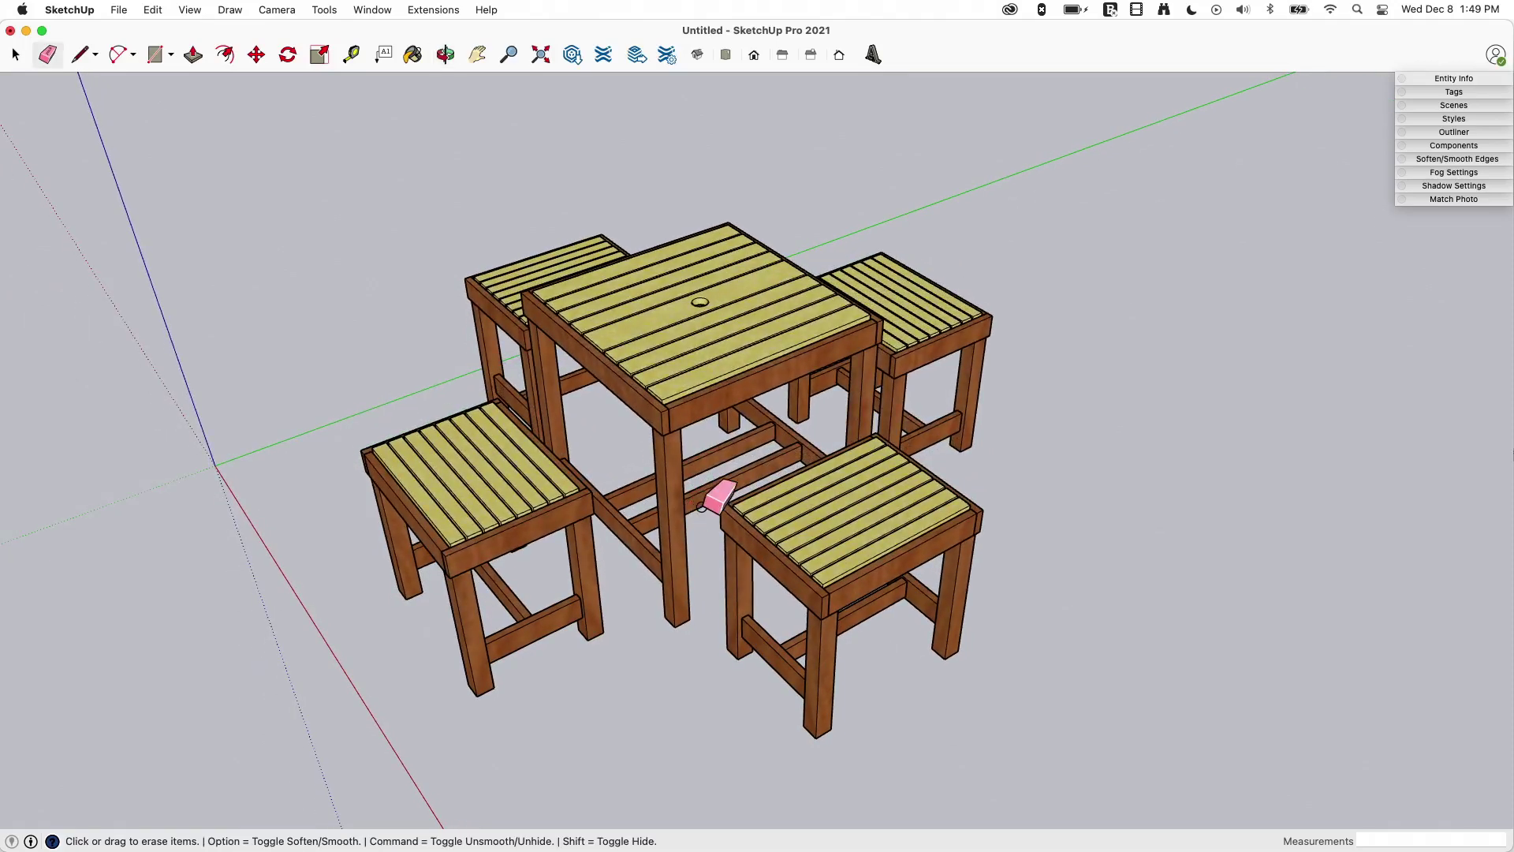
scroll(710, 365, "down", 3)
mouse_move(709, 365)
middle_mouse_down()
mouse_move(693, 507)
mouse_move(713, 570)
mouse_move(770, 611)
mouse_move(791, 575)
middle_mouse_up()
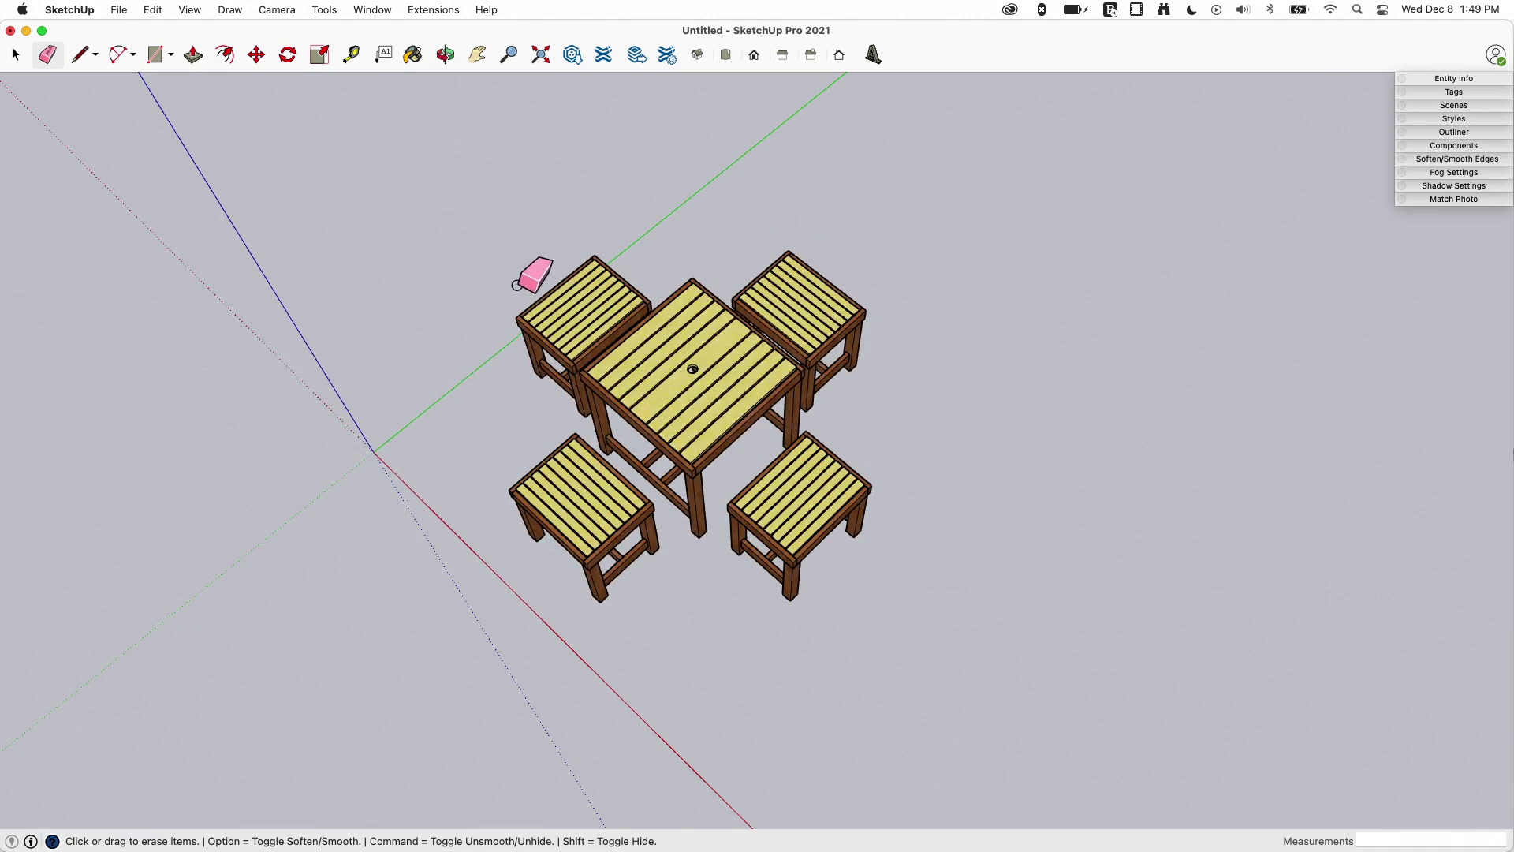
mouse_move(438, 307)
middle_mouse_down()
mouse_move(470, 409)
mouse_move(646, 534)
mouse_move(811, 568)
middle_mouse_up()
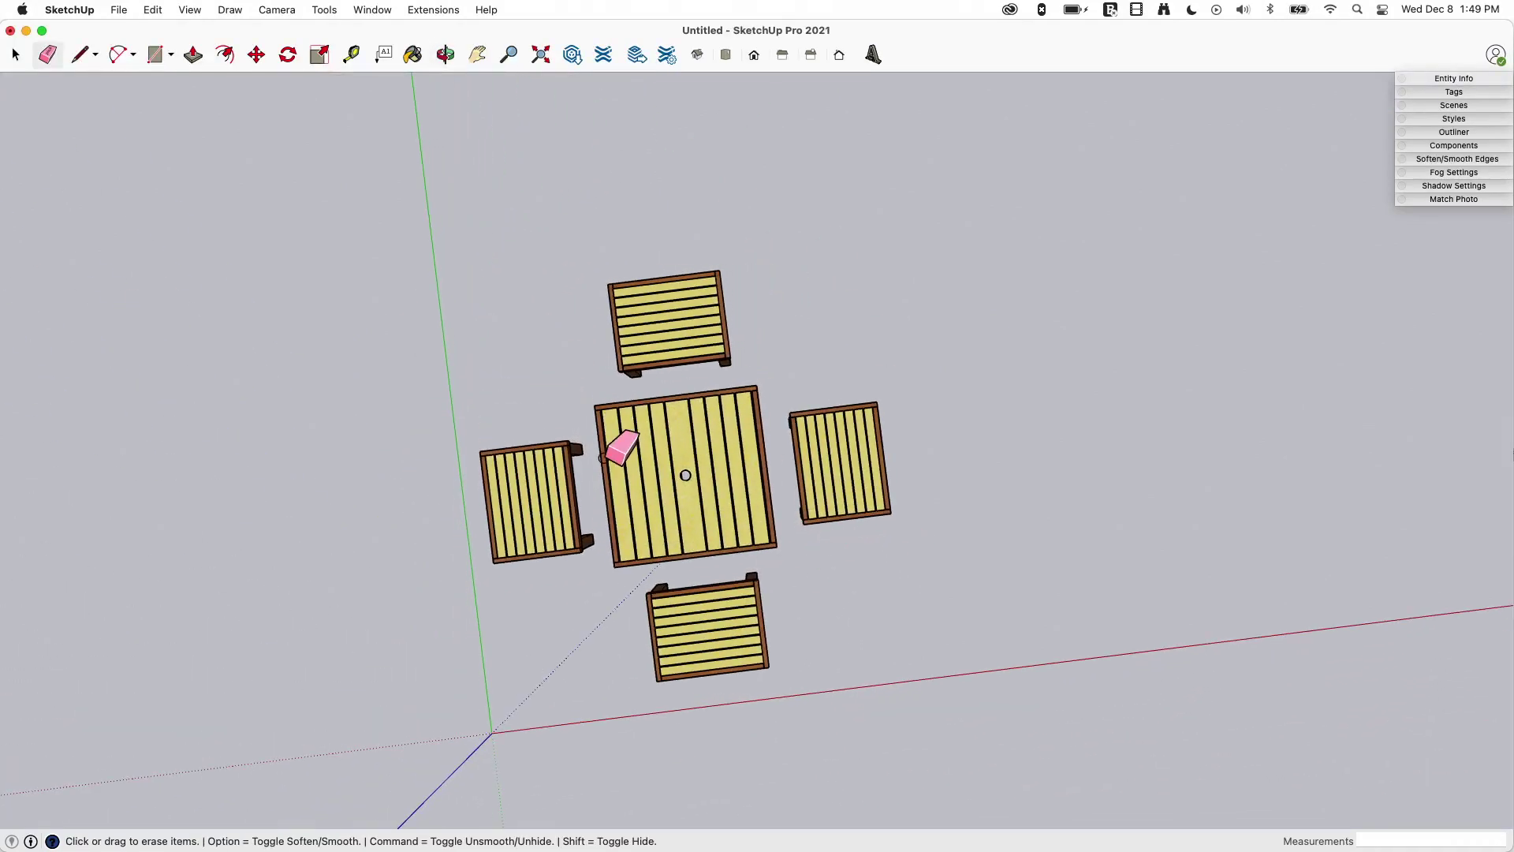
mouse_move(618, 443)
middle_mouse_down()
mouse_move(546, 447)
mouse_move(564, 451)
middle_mouse_up()
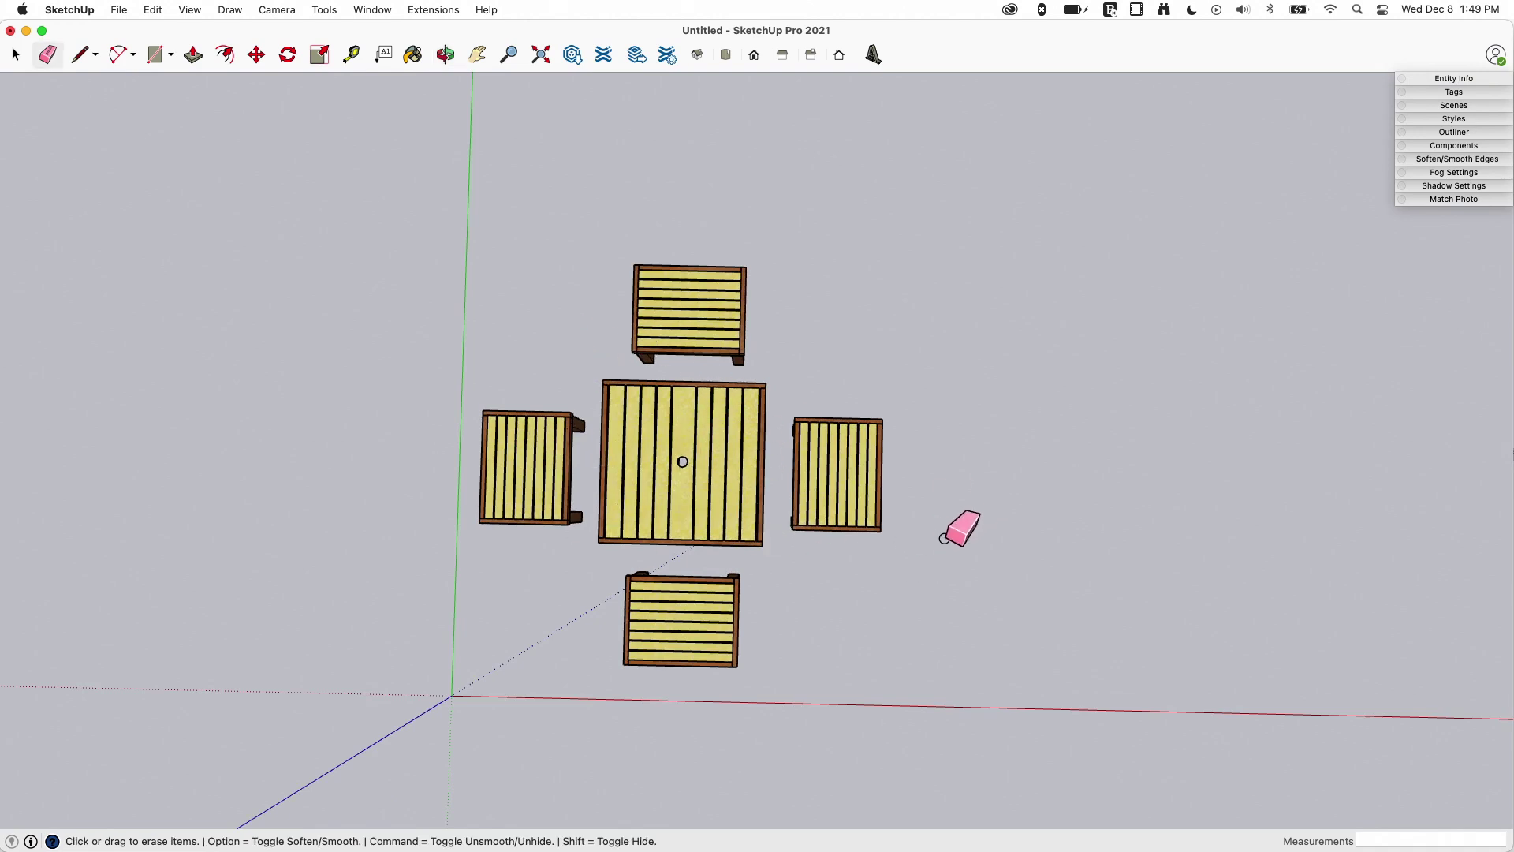
Switch to the standard Top view with parallel projection.
left_click(724, 56)
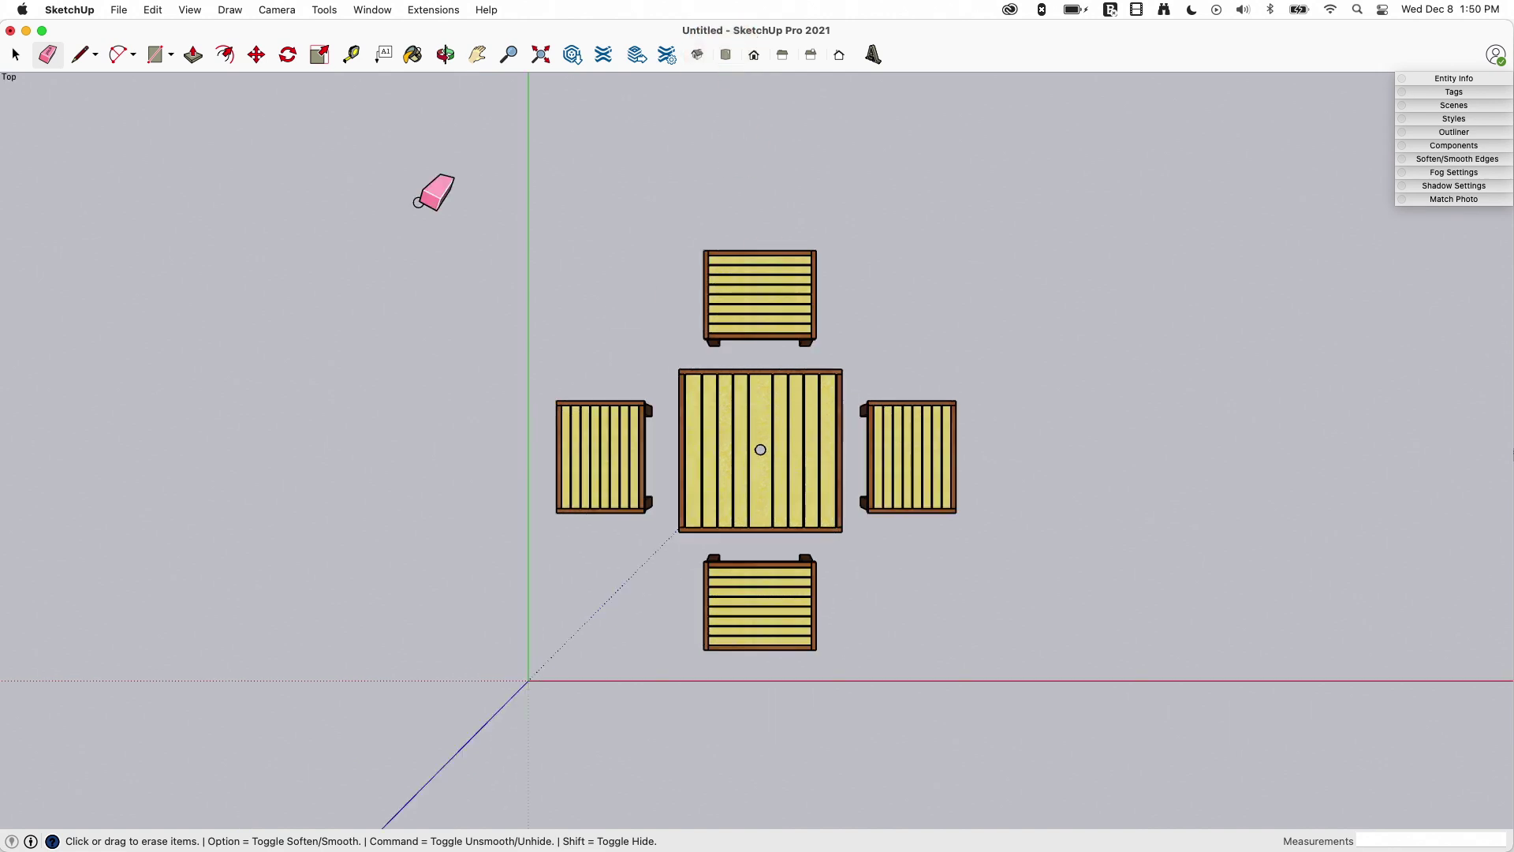
left_click(288, 12)
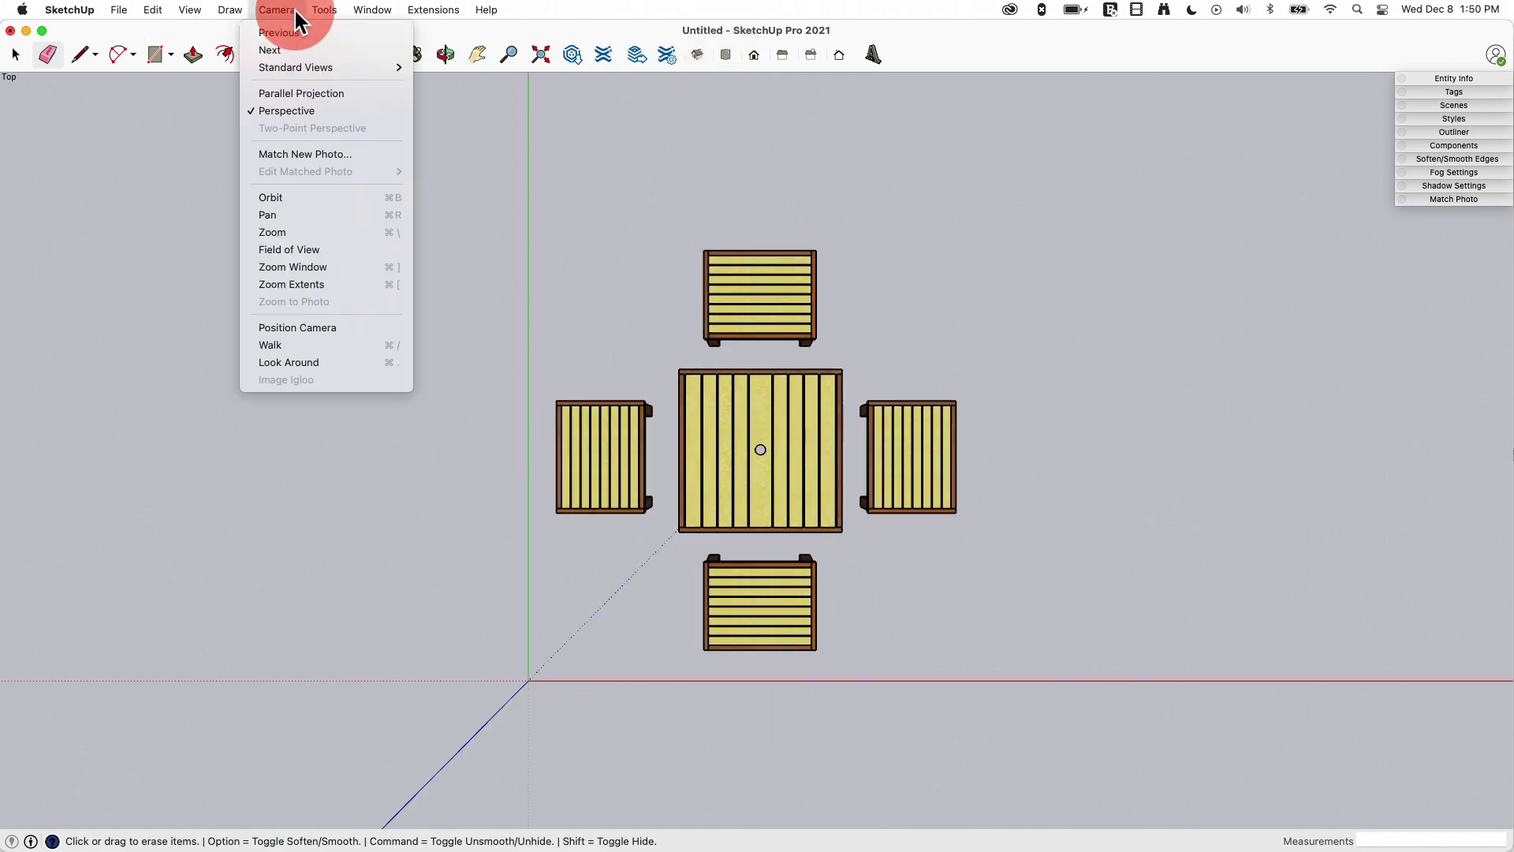
left_click(292, 94)
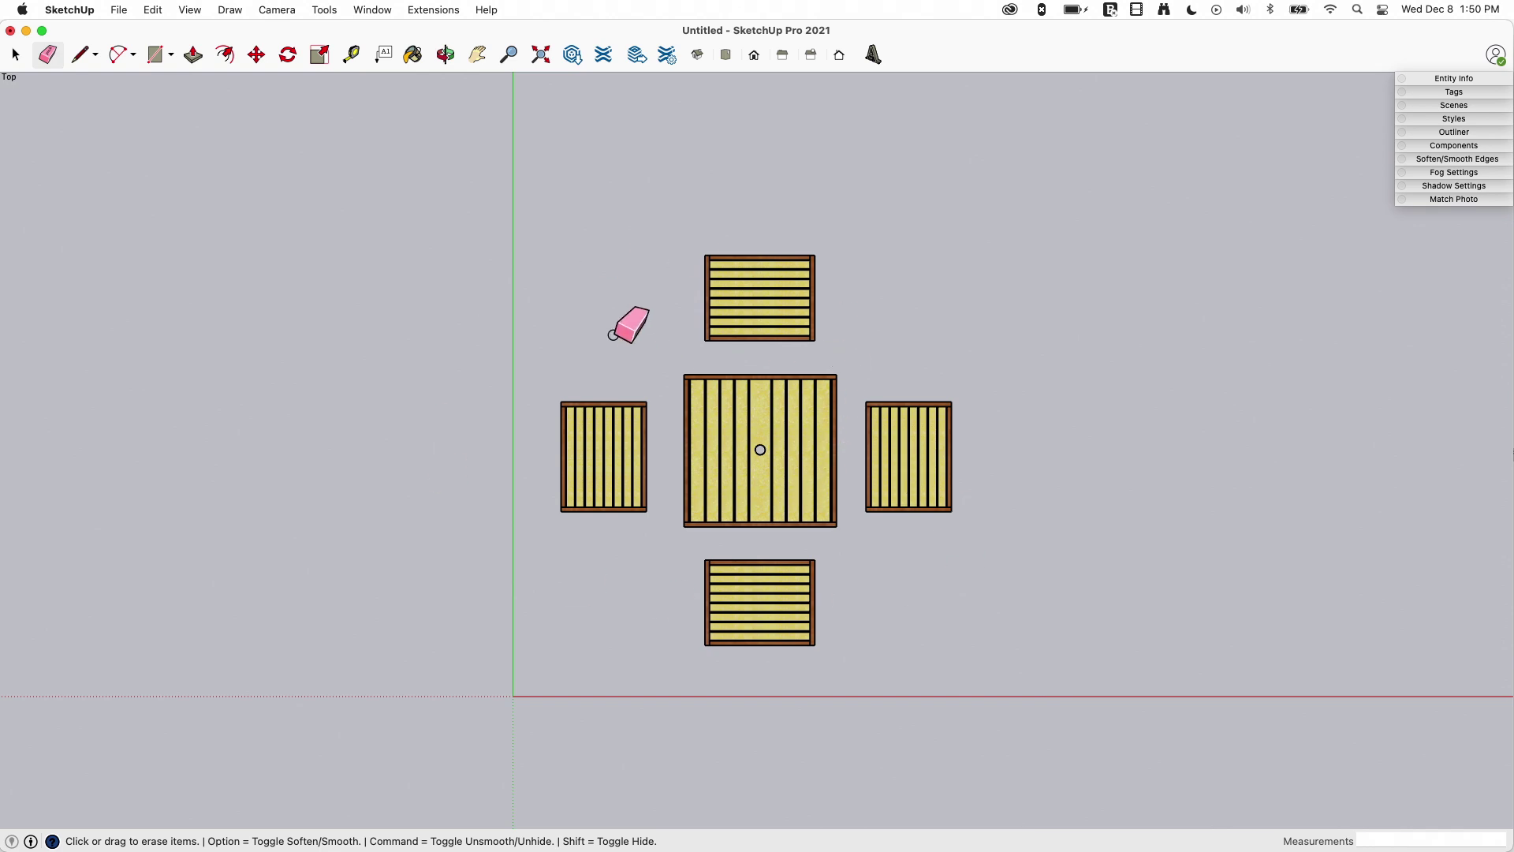
Orbit into 3D, return to perspective projection, and zoom out so the set sits centred.
mouse_move(950, 509)
middle_mouse_down()
mouse_move(672, 220)
mouse_move(616, 101)
middle_mouse_up()
left_click(278, 10)
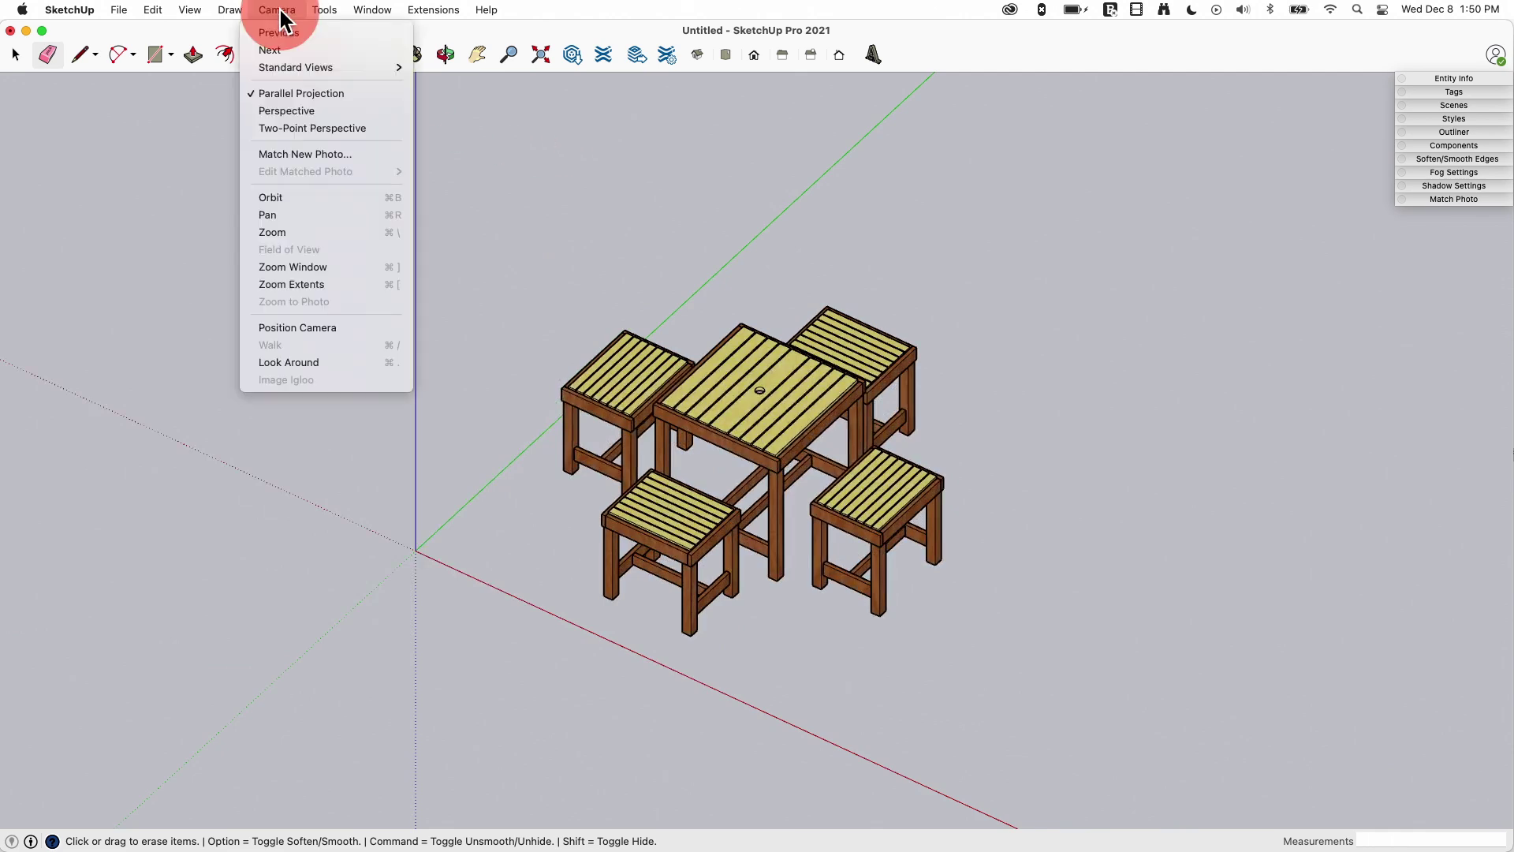
left_click(298, 111)
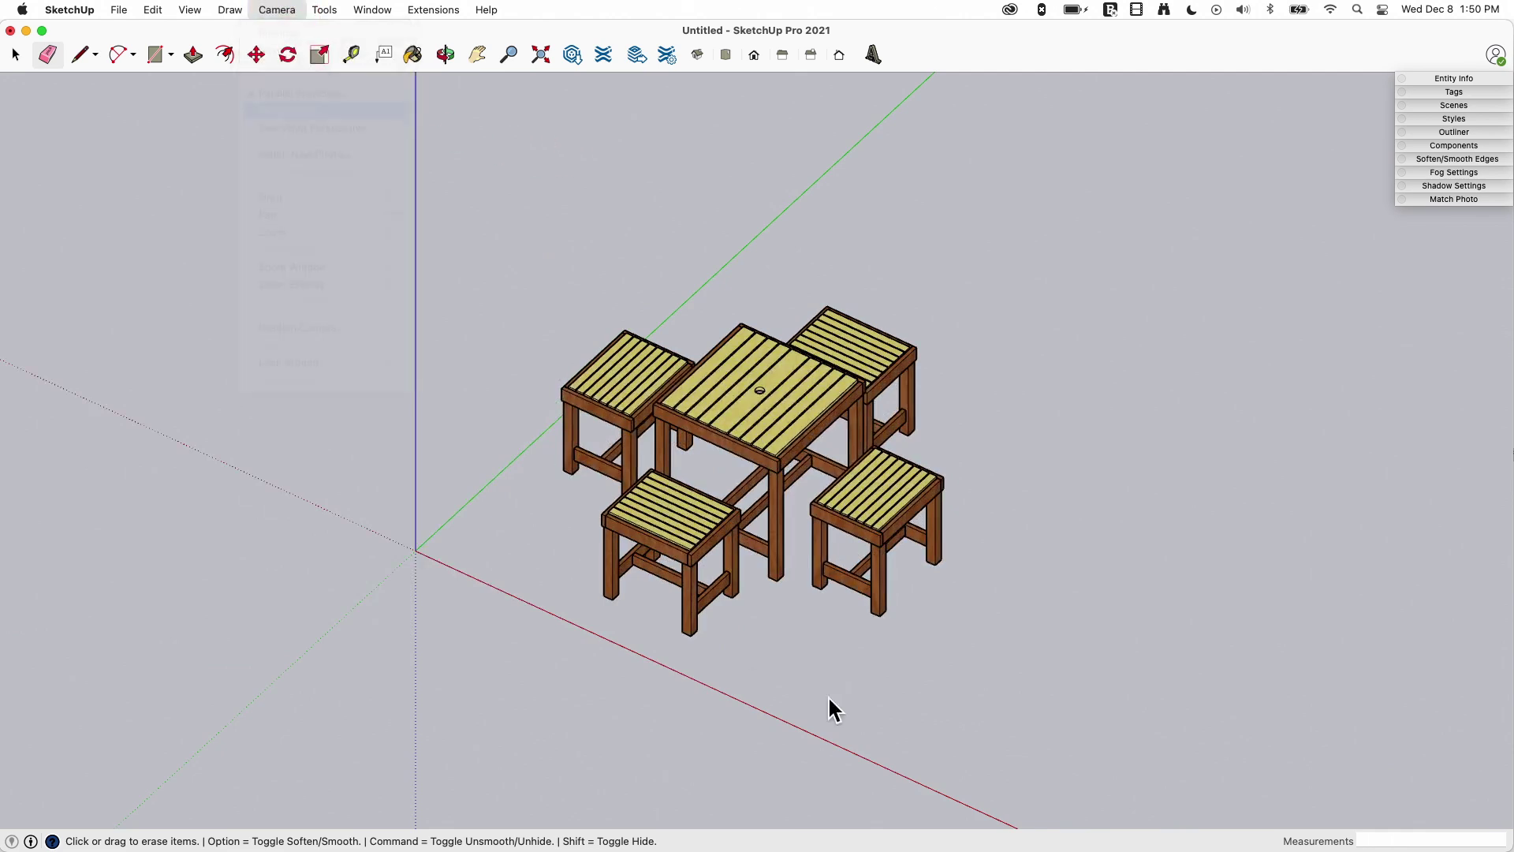
mouse_move(828, 709)
middle_mouse_down()
mouse_move(750, 534)
mouse_move(746, 576)
mouse_move(726, 534)
middle_mouse_up()
scroll(753, 560, "up", 3)
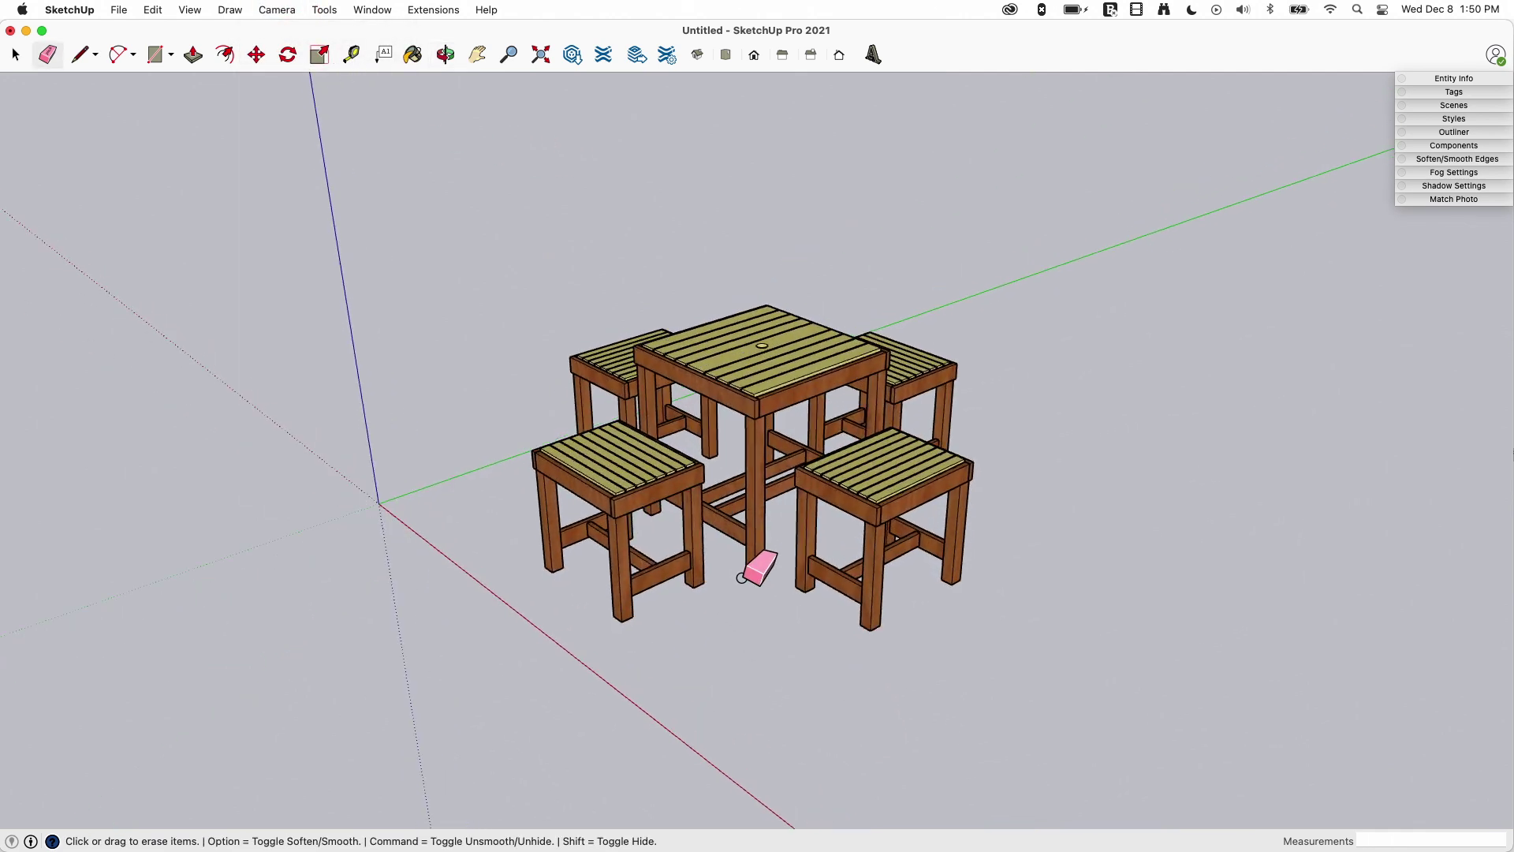
scroll(657, 453, "down", 2)
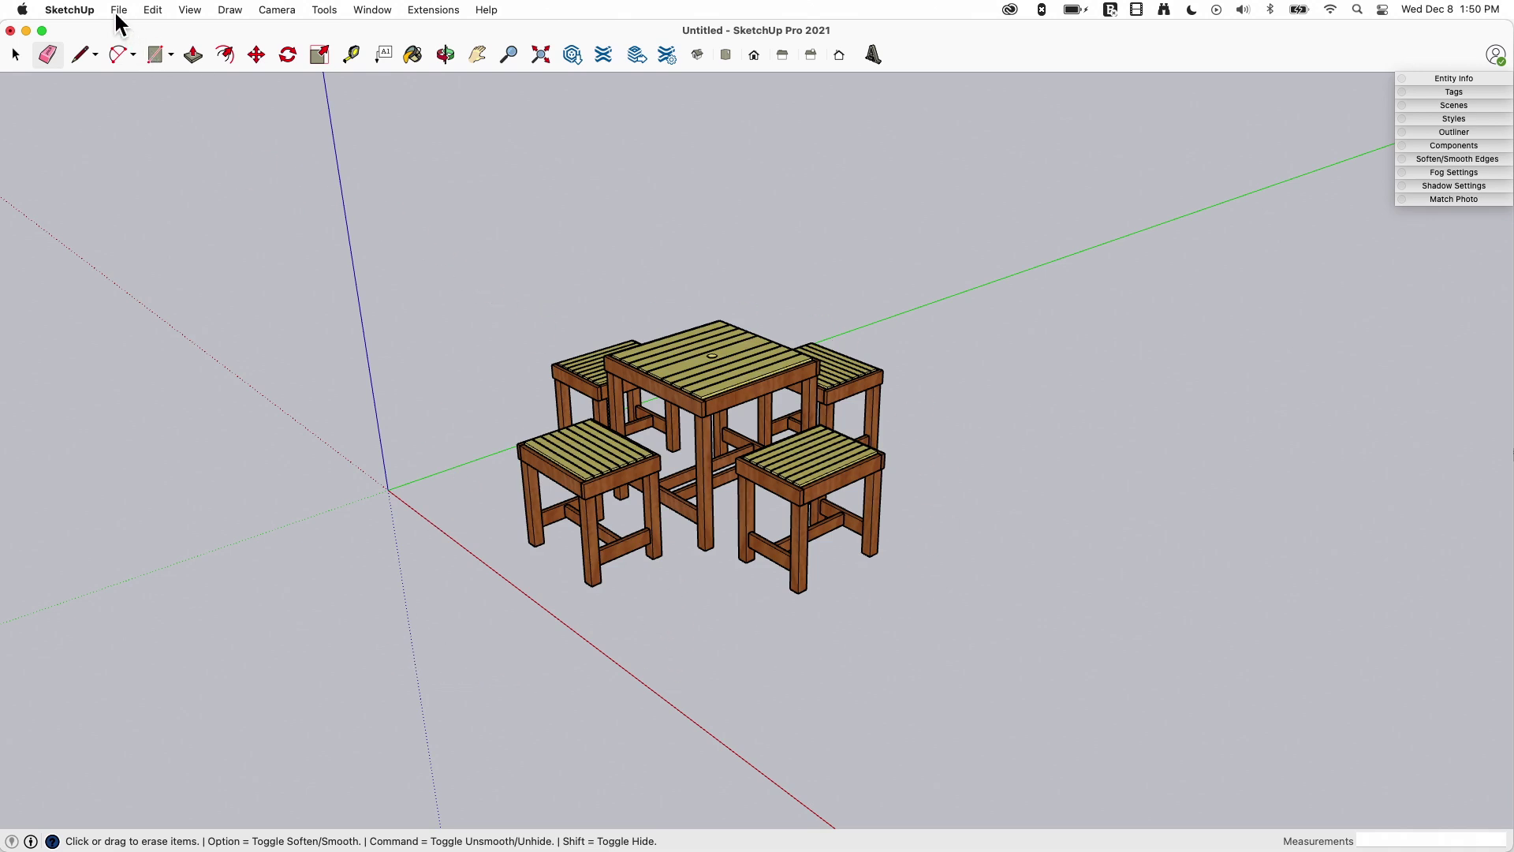
Open File > Print to preview the table set on a single page.
left_click_drag(119, 11, 129, 426)
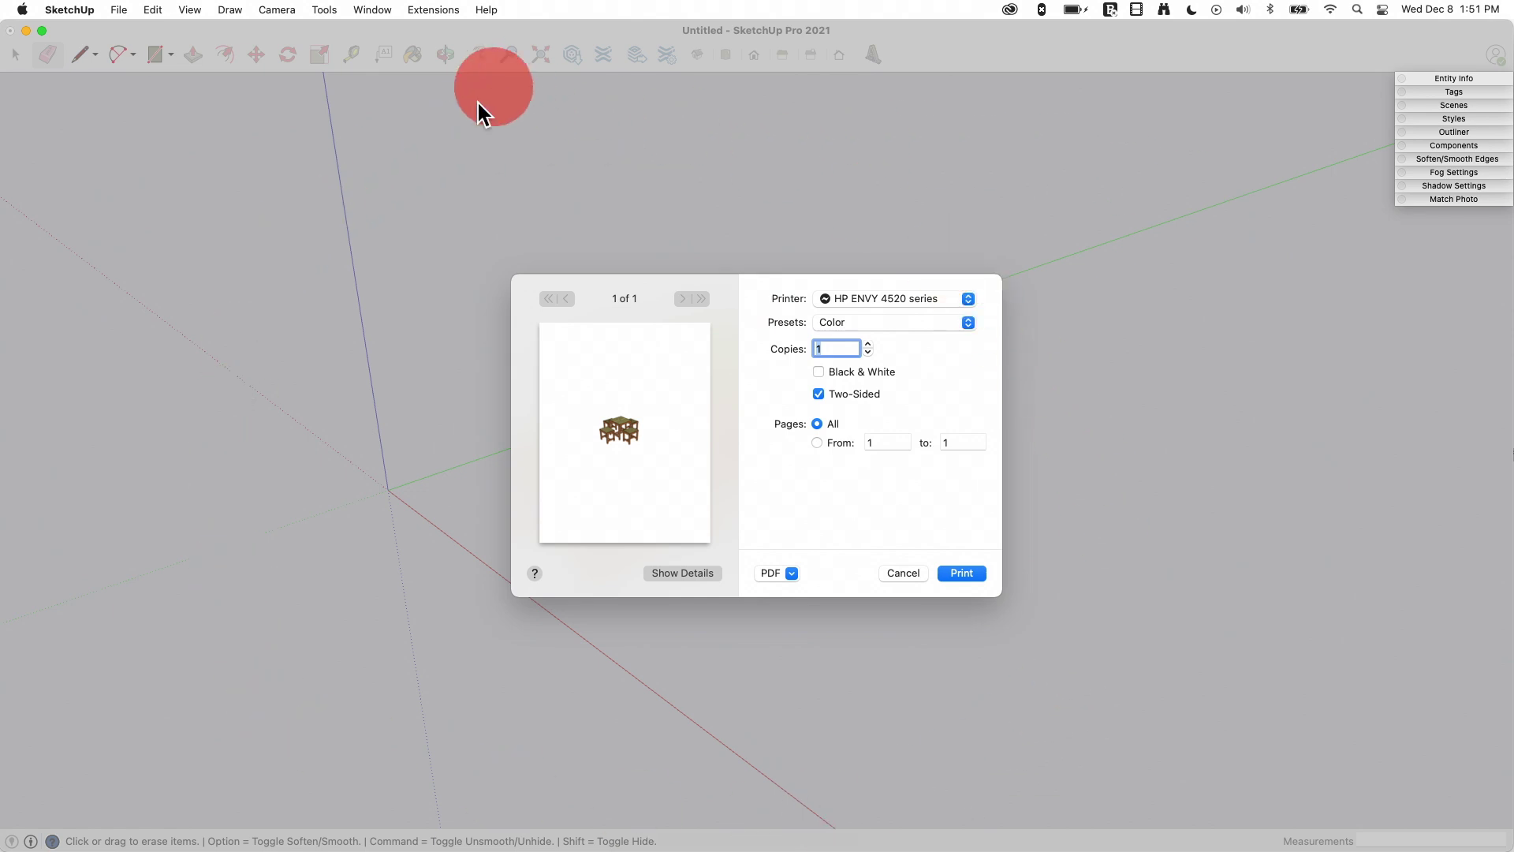
Cancel the Print dialog, then zoom in so the table set fills most of the view.
left_click(904, 569)
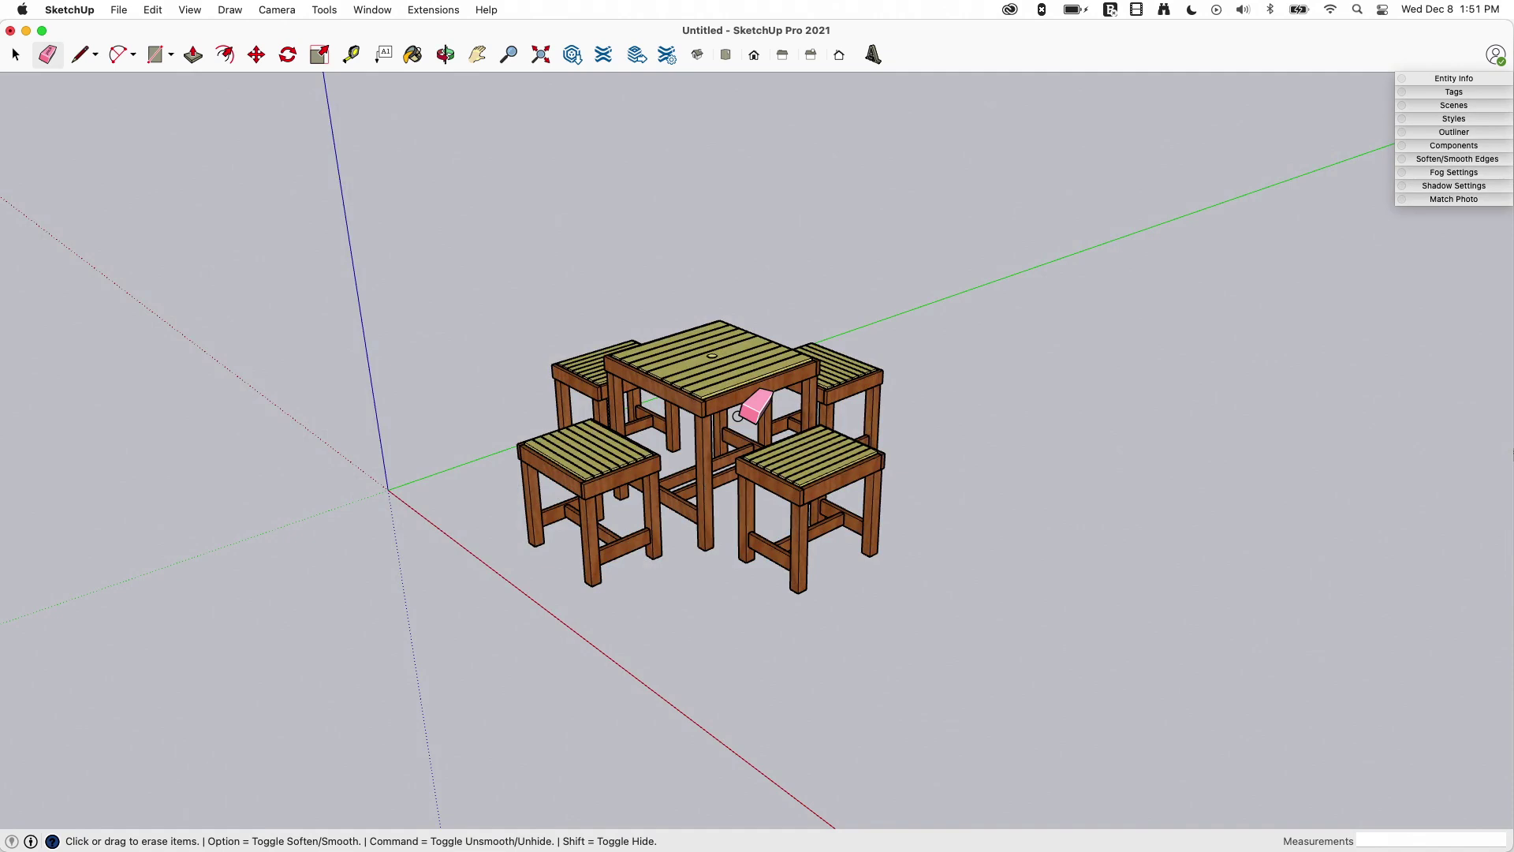
scroll(738, 415, "up", 8)
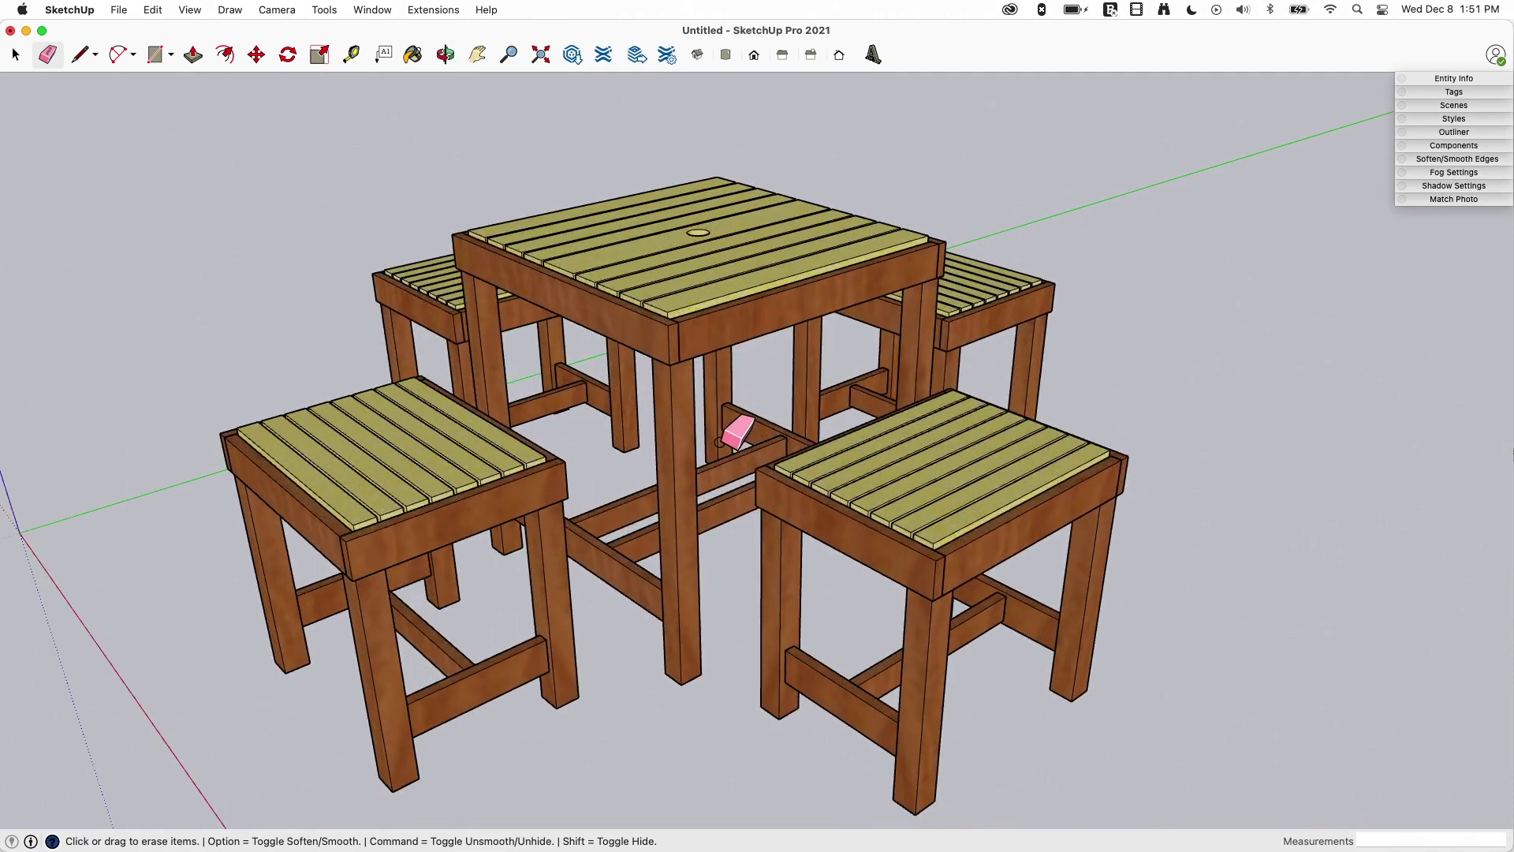
scroll(718, 442, "up", 2)
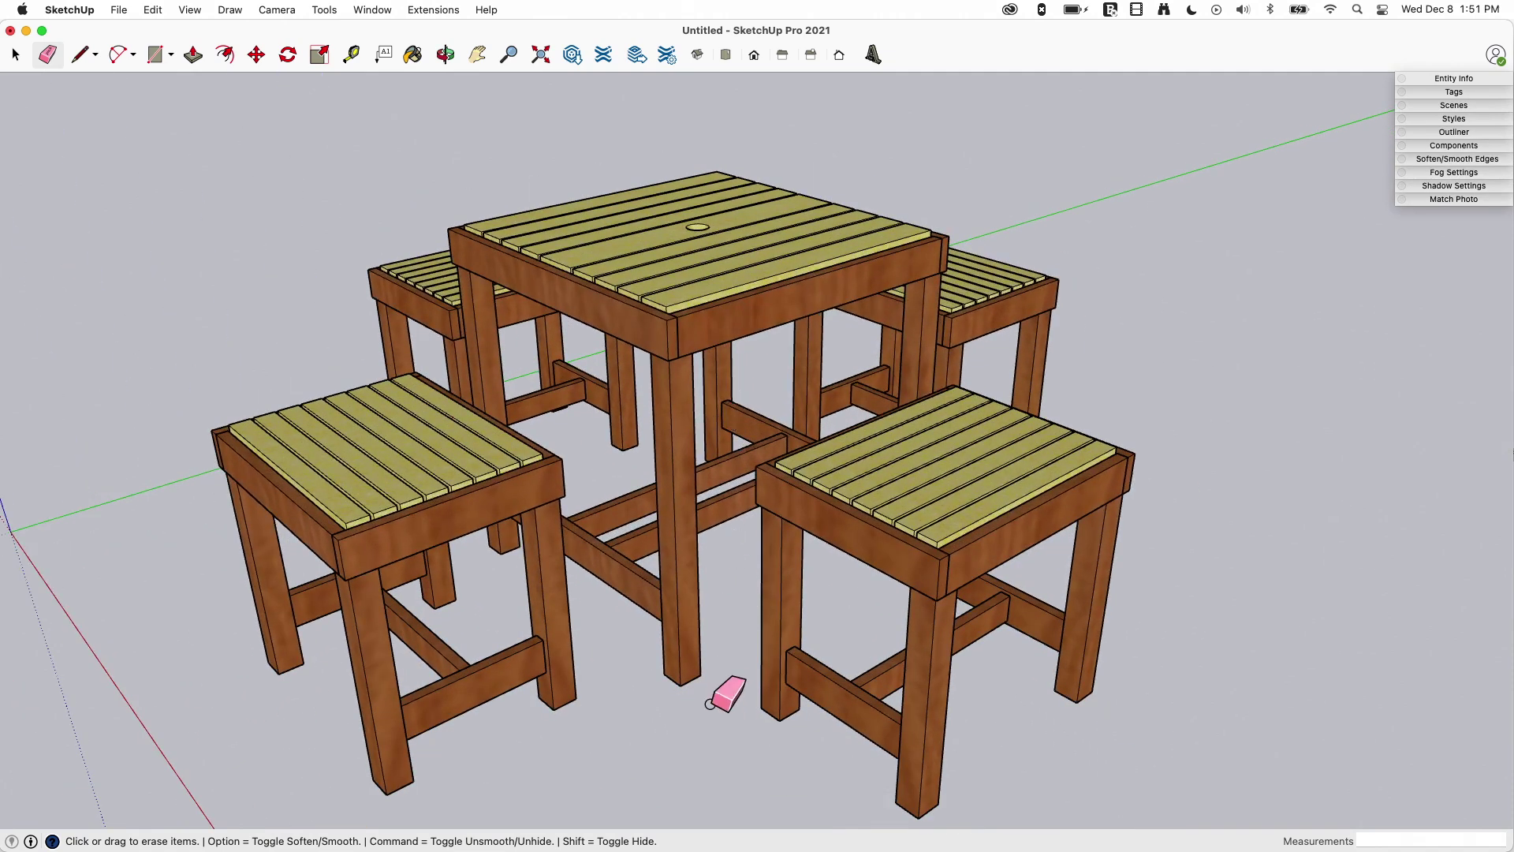
scroll(725, 694, "up", 2)
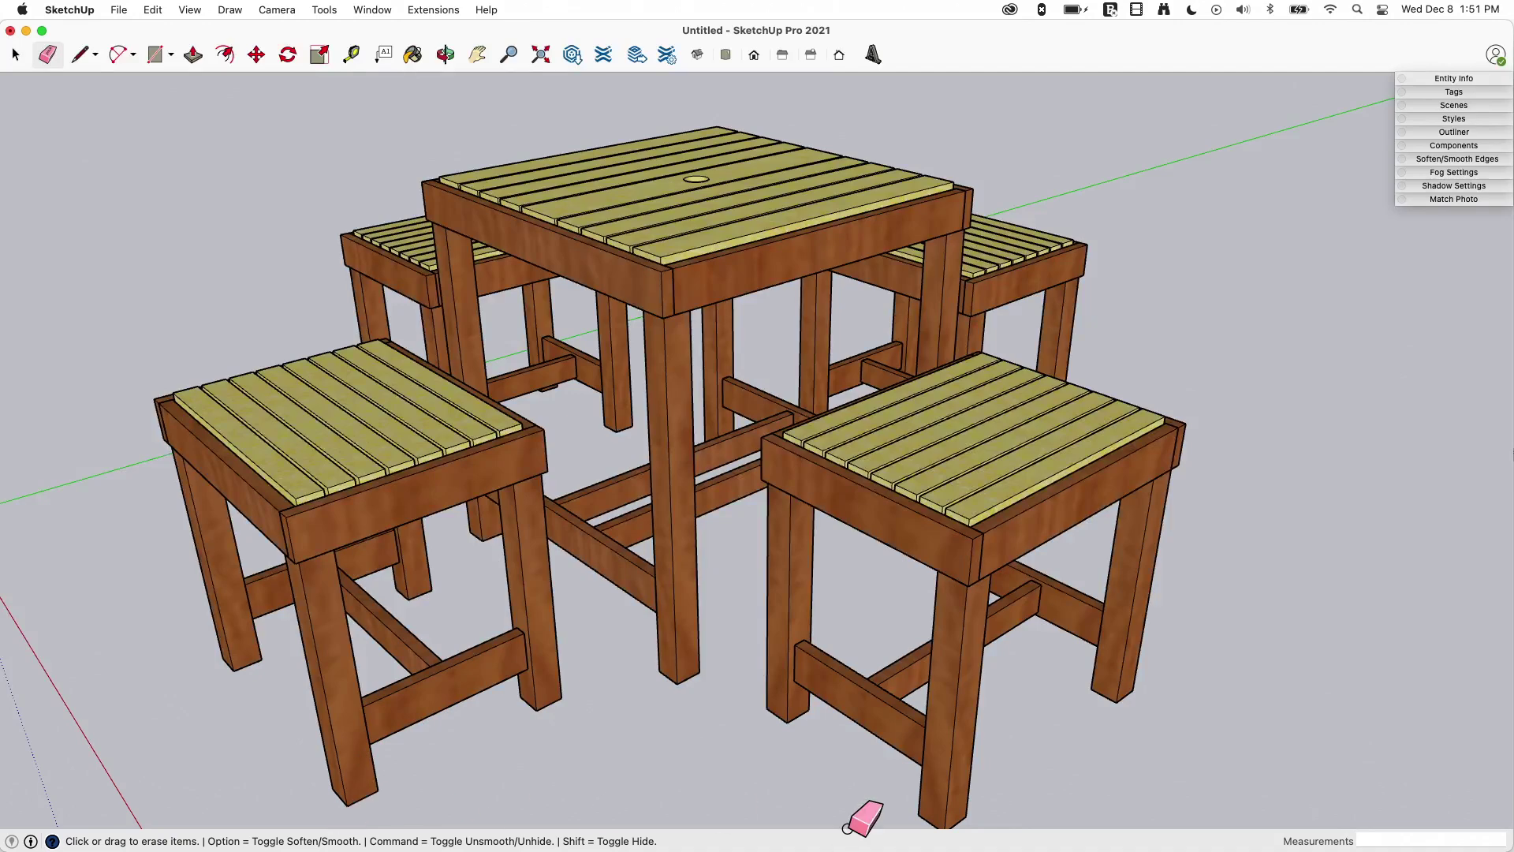
middle_click_drag(958, 769, 816, 695)
scroll(659, 558, "down", 2)
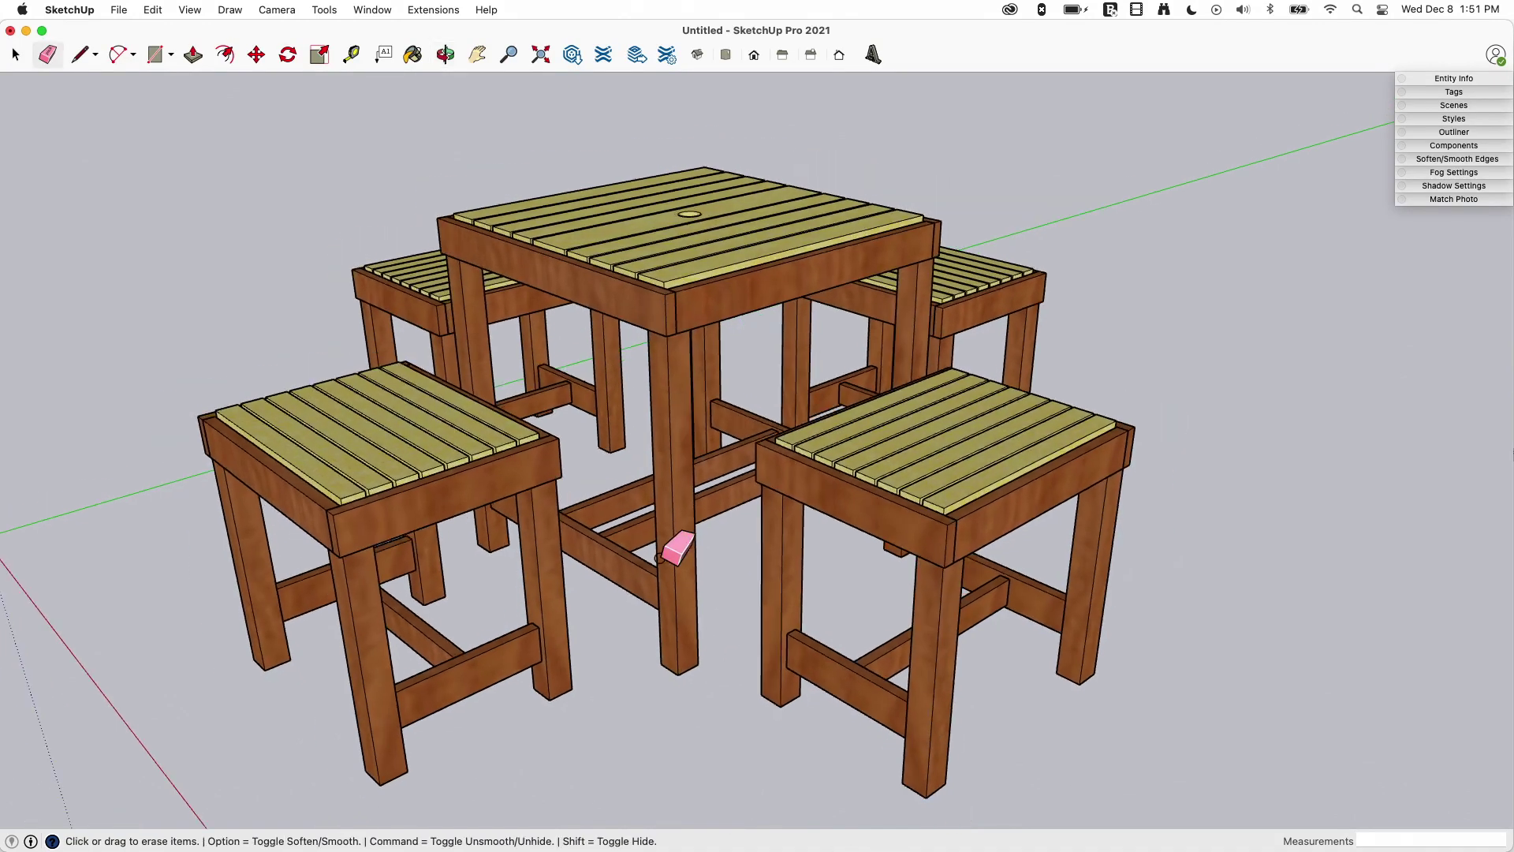
scroll(659, 557, "up", 2)
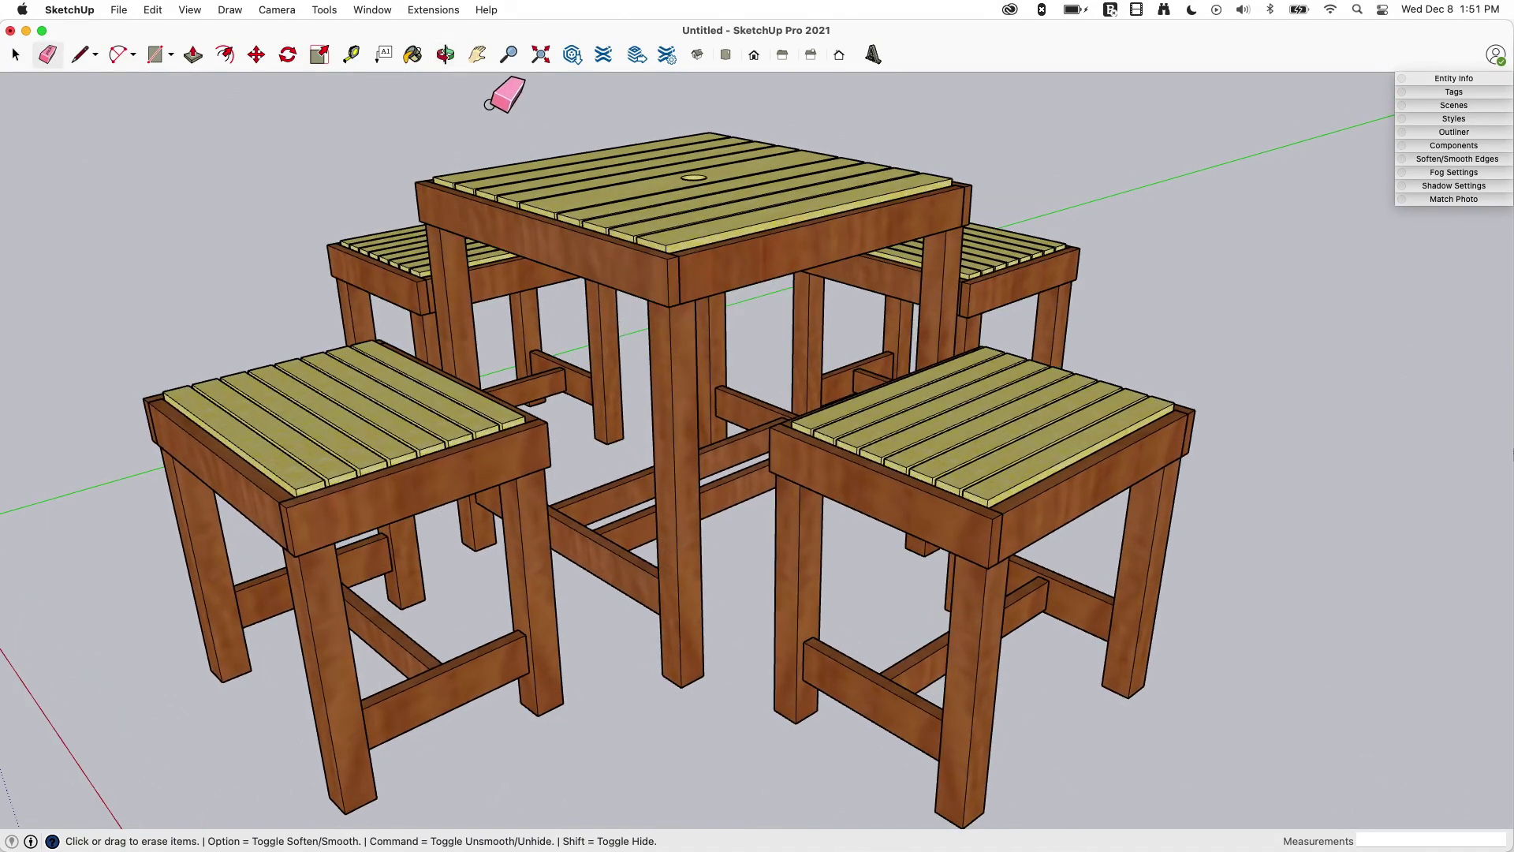
Reopen File > Print and inspect the PDF dropdown choices without changing them.
left_click(119, 10)
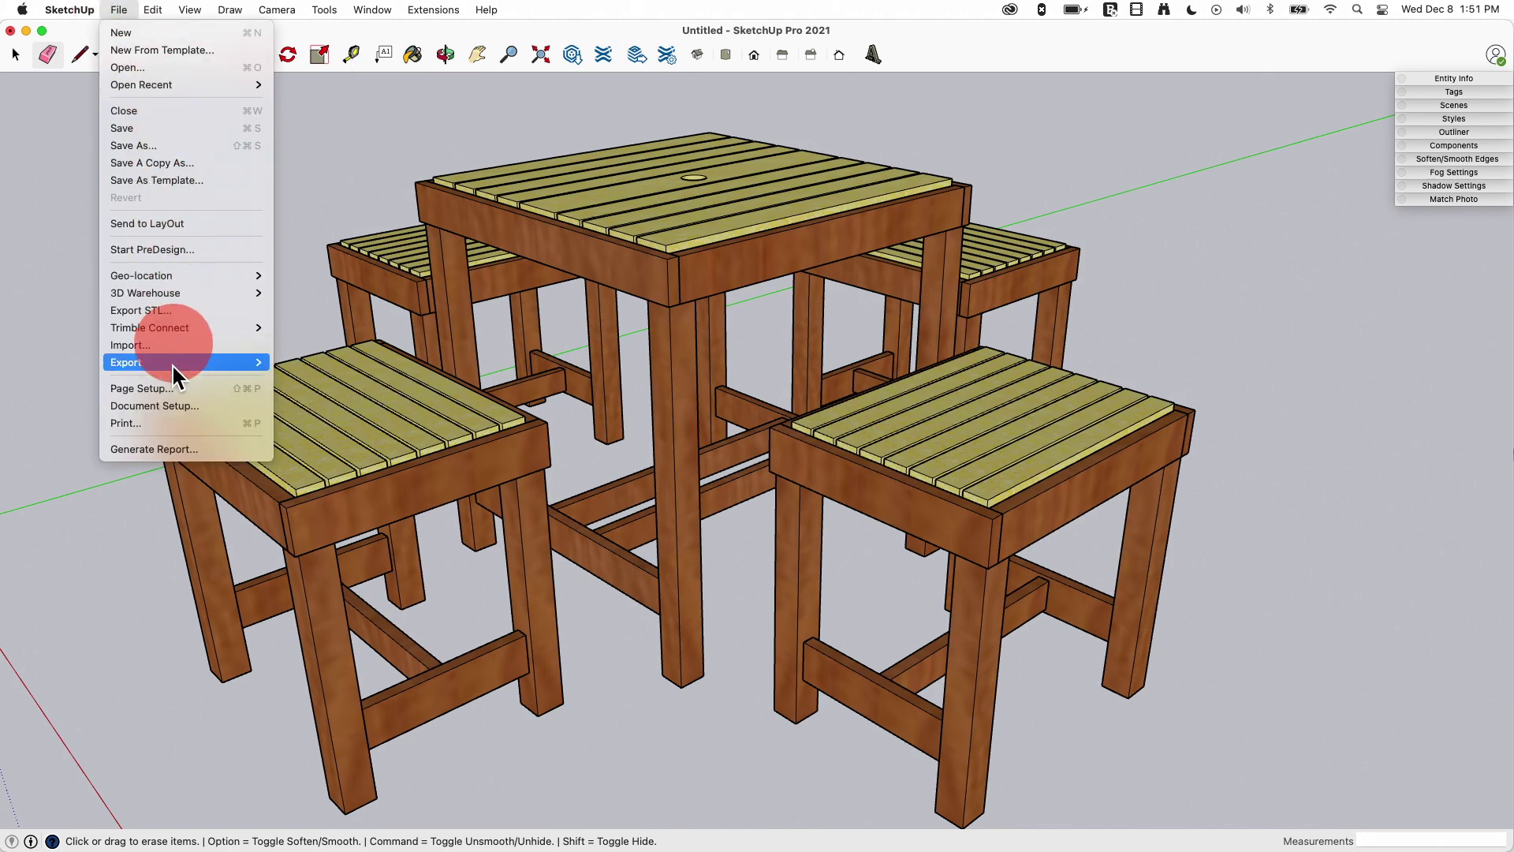
left_click(164, 424)
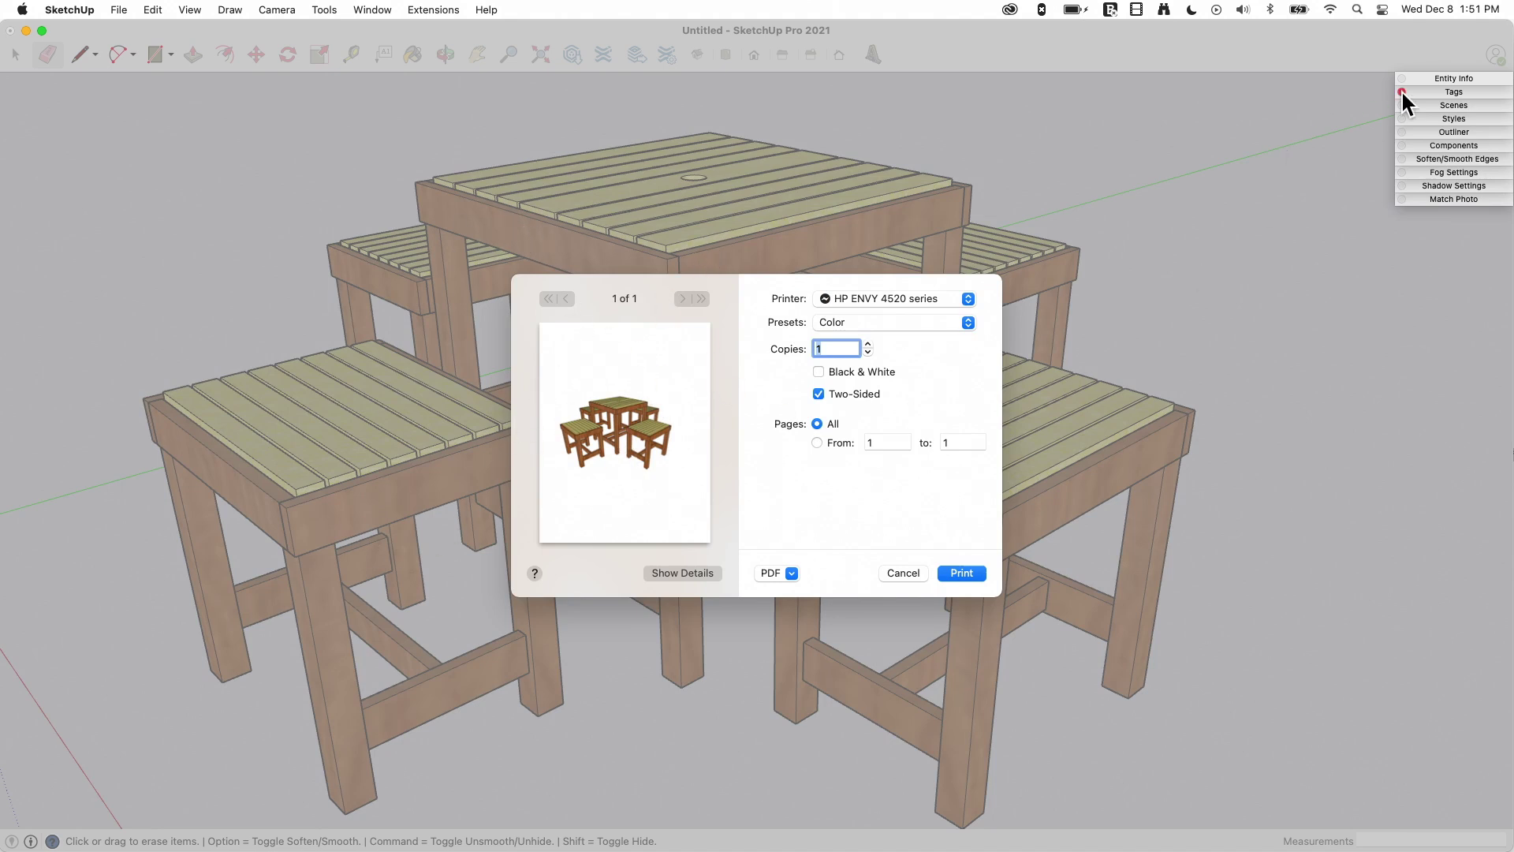
mouse_move(6, 70)
left_click(791, 574)
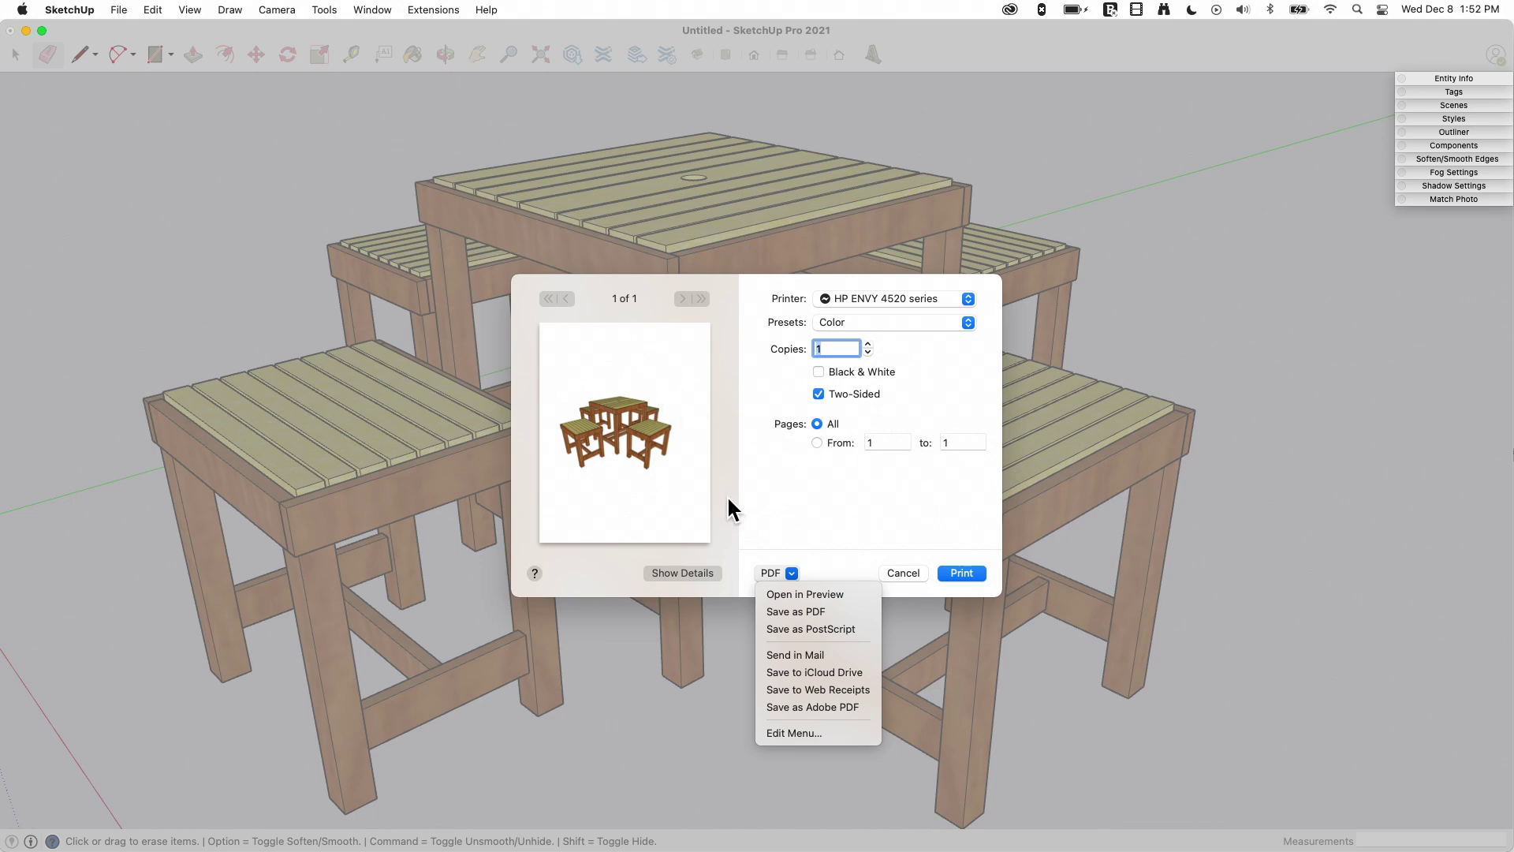
left_click(769, 485)
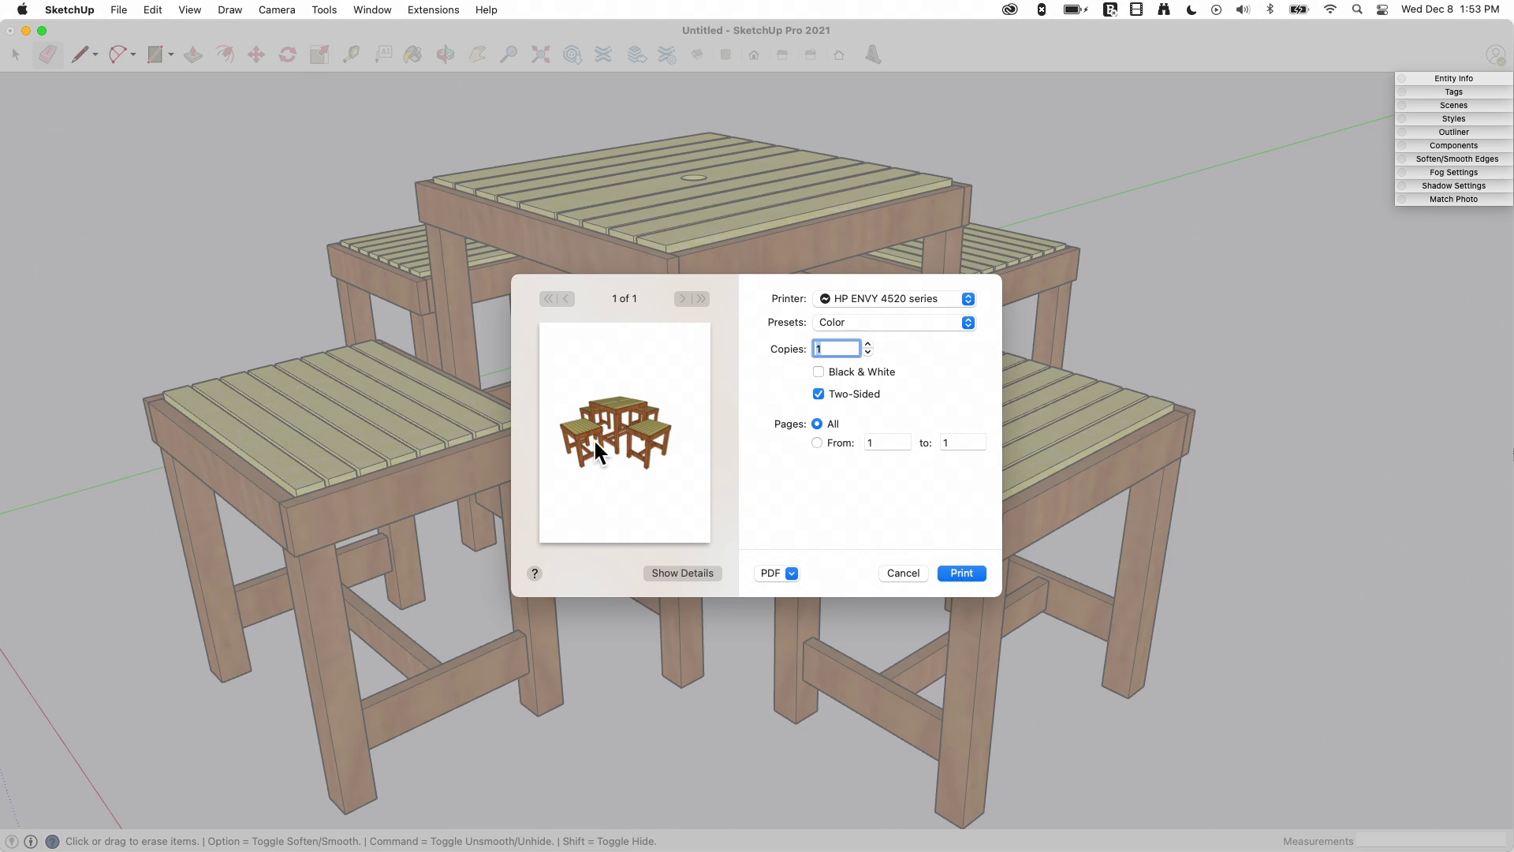
Cancel printing, zoom out, and orbit to a low, level view with sky showing.
left_click(905, 572)
scroll(906, 561, "down", 5)
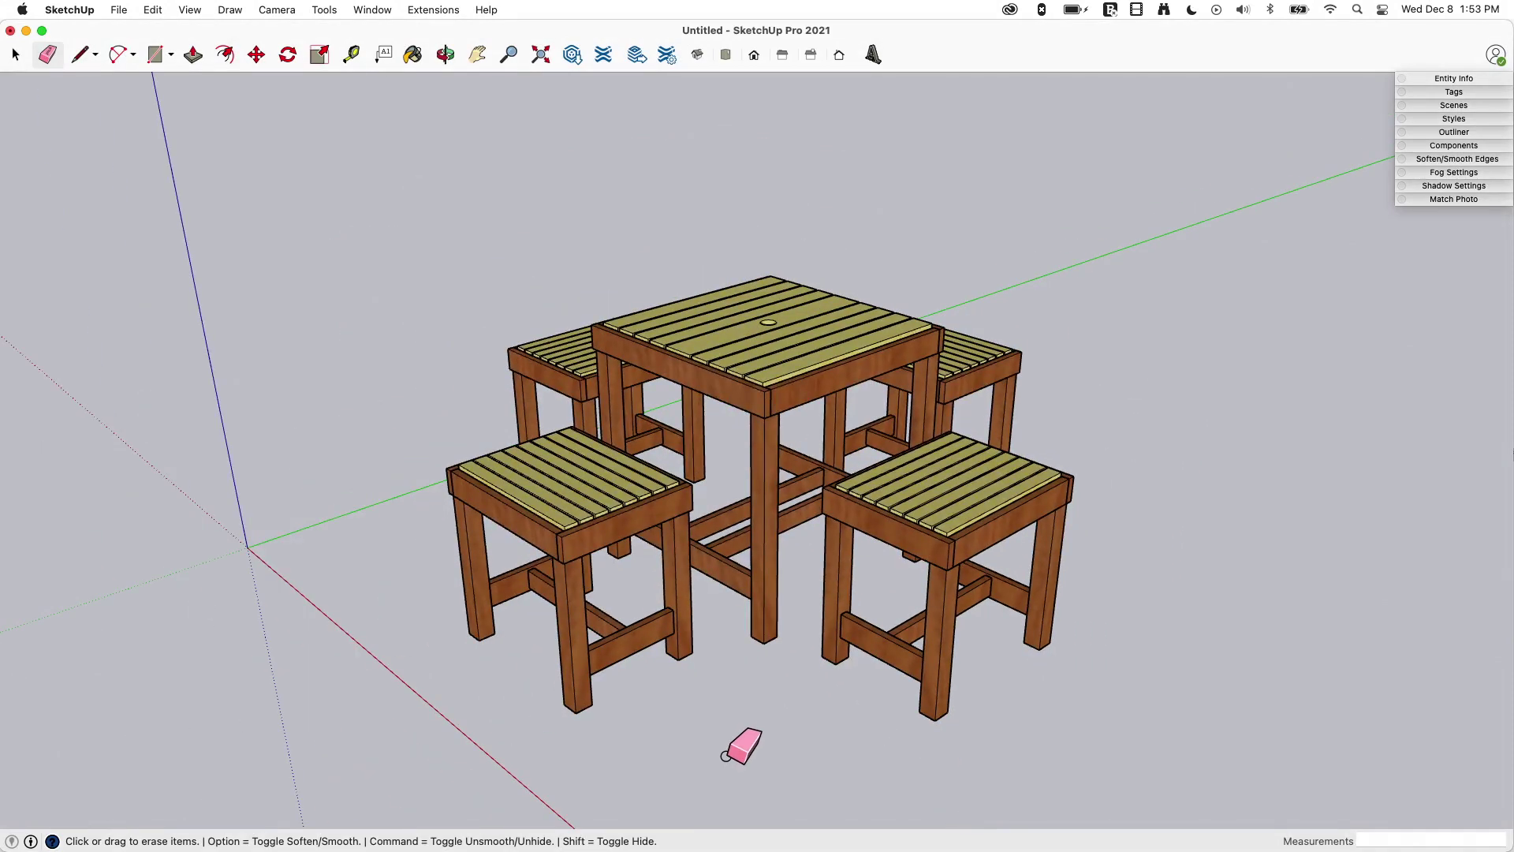
mouse_move(725, 756)
middle_mouse_down()
mouse_move(703, 746)
mouse_move(770, 737)
mouse_move(704, 752)
mouse_move(684, 692)
mouse_move(693, 750)
mouse_move(750, 737)
middle_mouse_up()
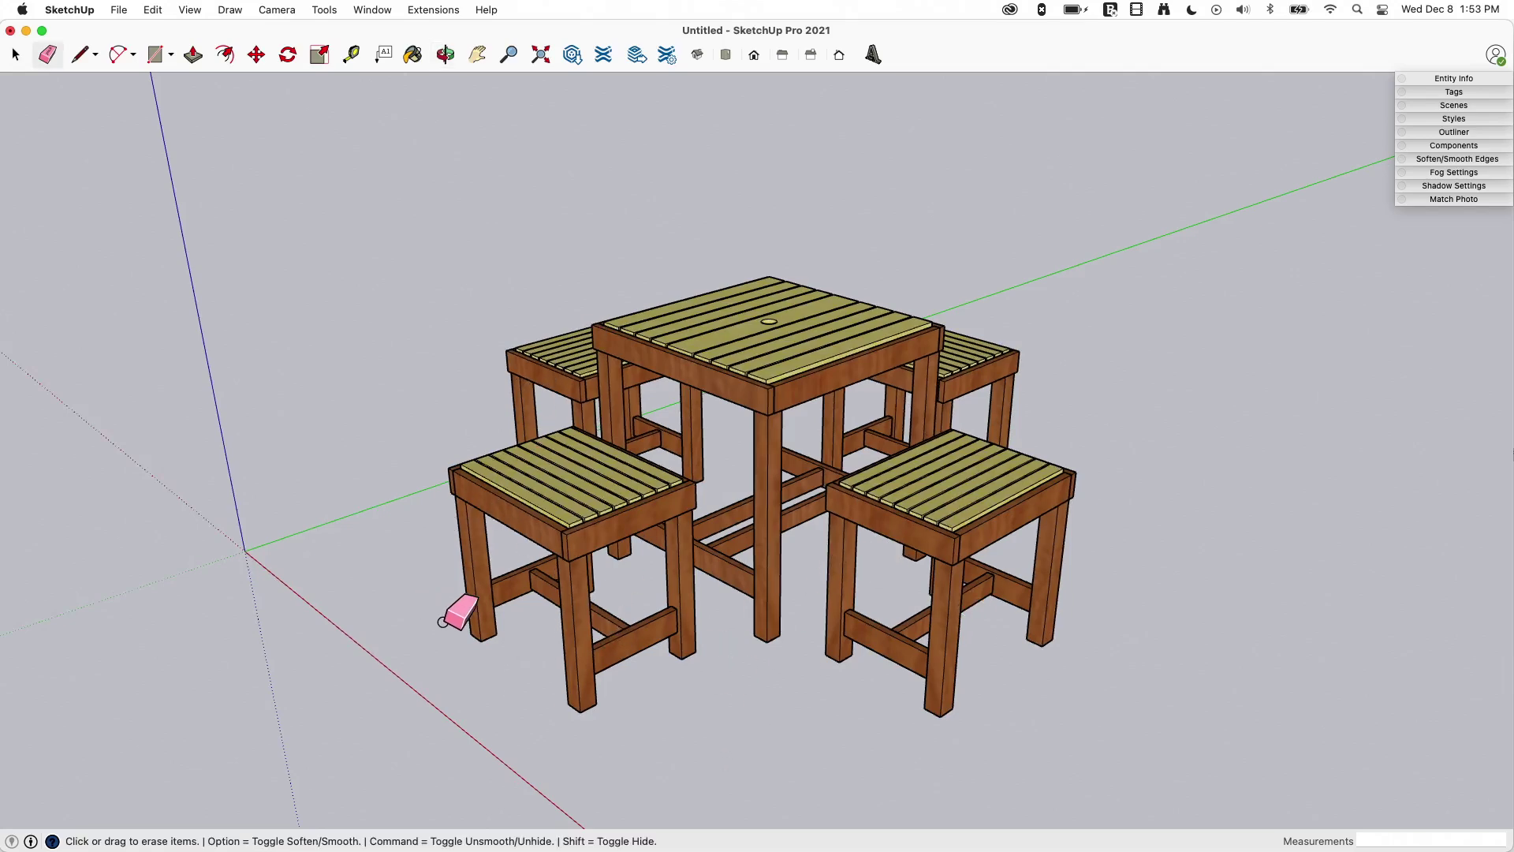
mouse_move(460, 612)
middle_mouse_down()
mouse_move(499, 618)
mouse_move(446, 525)
mouse_move(352, 524)
mouse_move(304, 555)
middle_mouse_up()
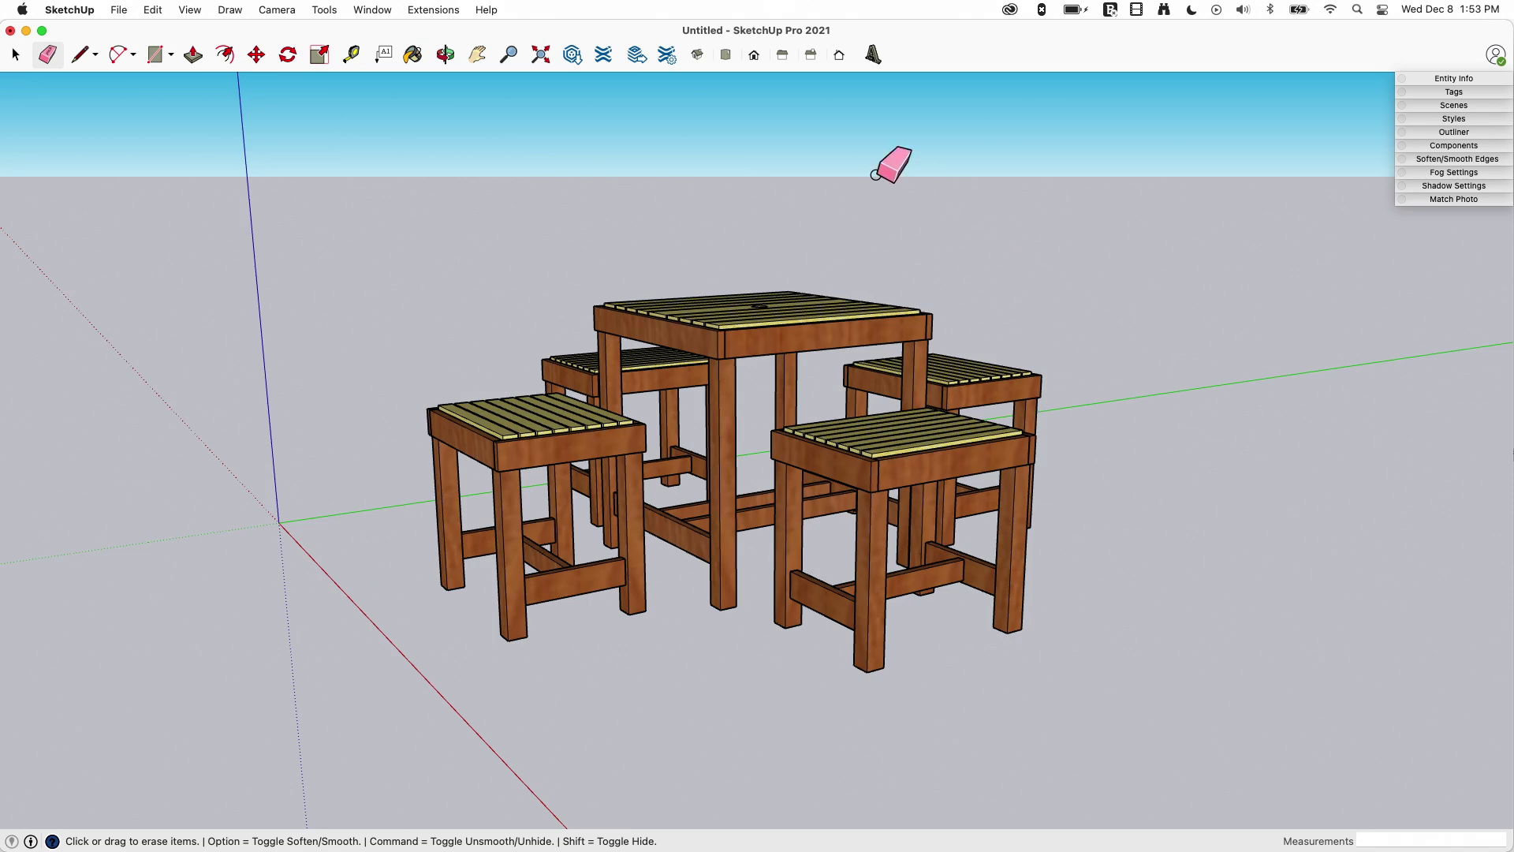
mouse_move(622, 501)
middle_mouse_down()
mouse_move(962, 631)
mouse_move(1099, 514)
middle_mouse_up()
mouse_move(743, 319)
middle_mouse_down()
mouse_move(821, 442)
mouse_move(770, 453)
middle_mouse_up()
scroll(763, 473, "up", 10)
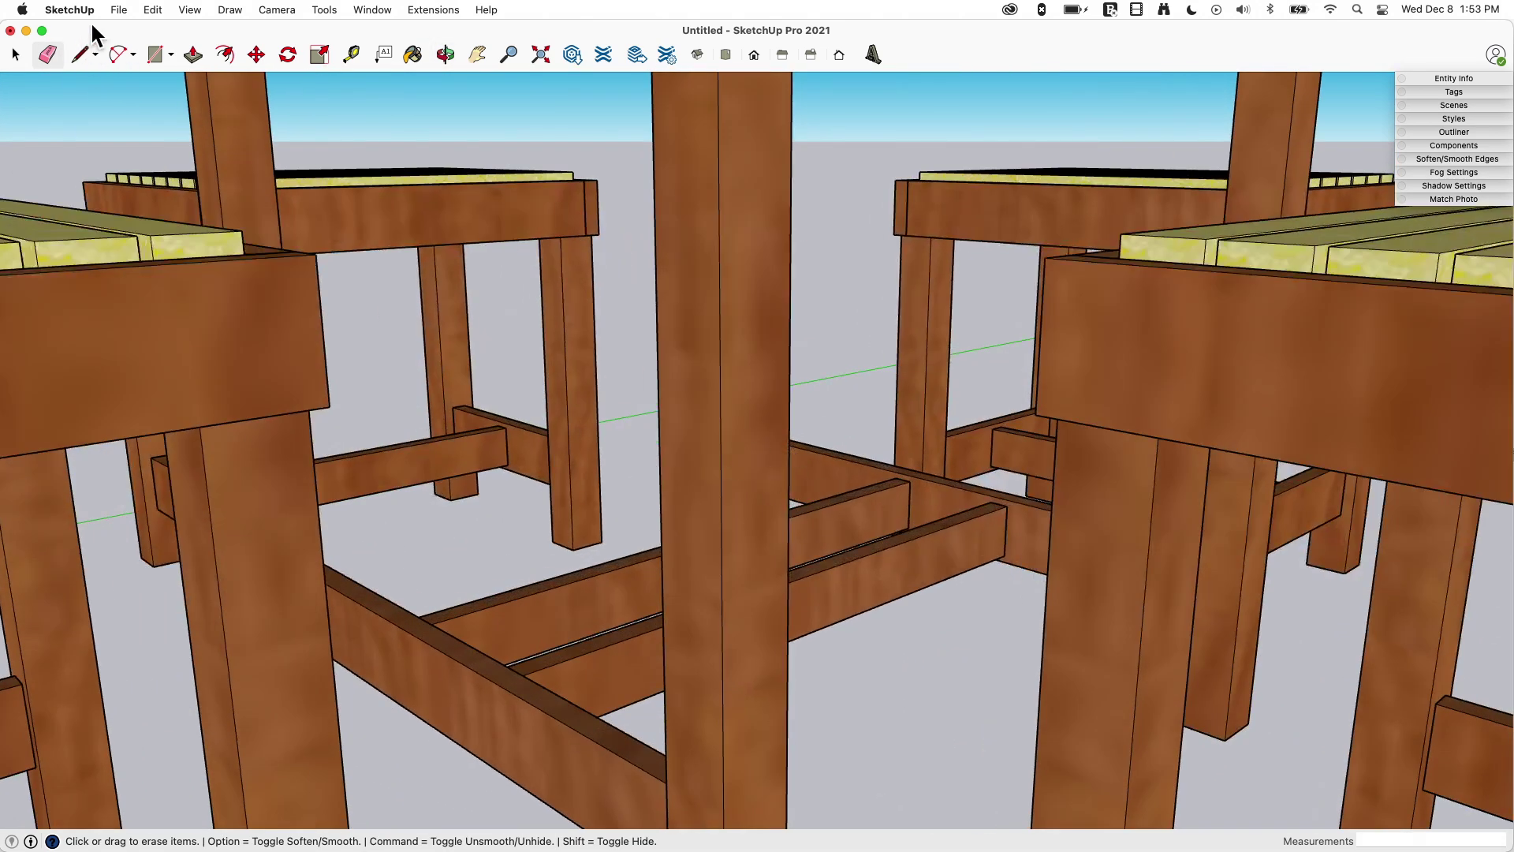
left_click_drag(118, 10, 157, 421)
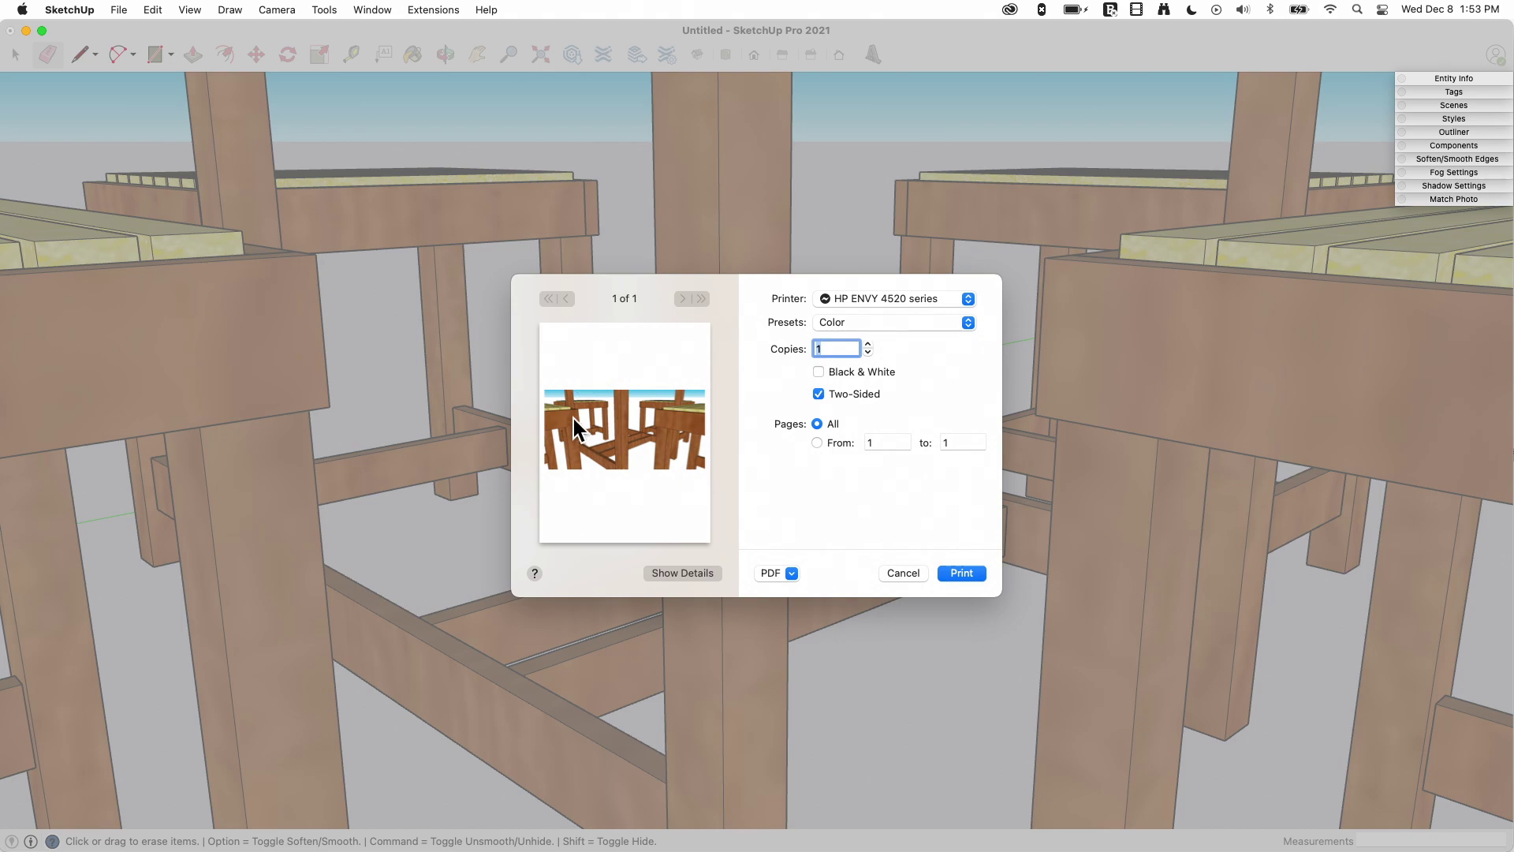
Dismiss the print dialog and orbit to look down on the table set.
left_click(906, 571)
scroll(750, 342, "down", 5)
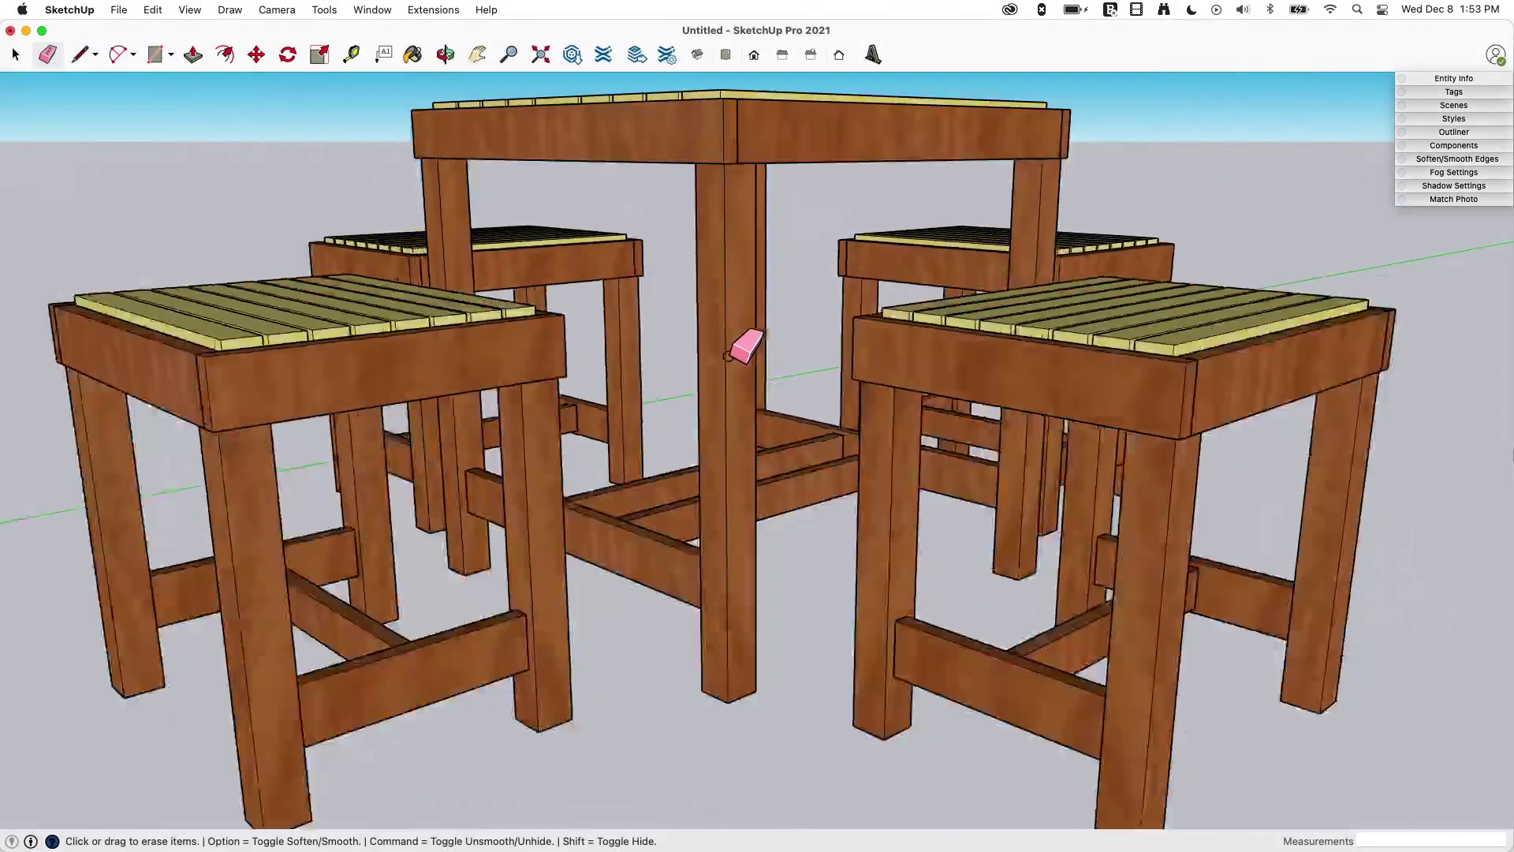
mouse_move(730, 298)
middle_mouse_down()
mouse_move(745, 452)
mouse_move(727, 558)
mouse_move(1003, 395)
mouse_move(1025, 247)
mouse_move(642, 500)
mouse_move(676, 476)
middle_mouse_up()
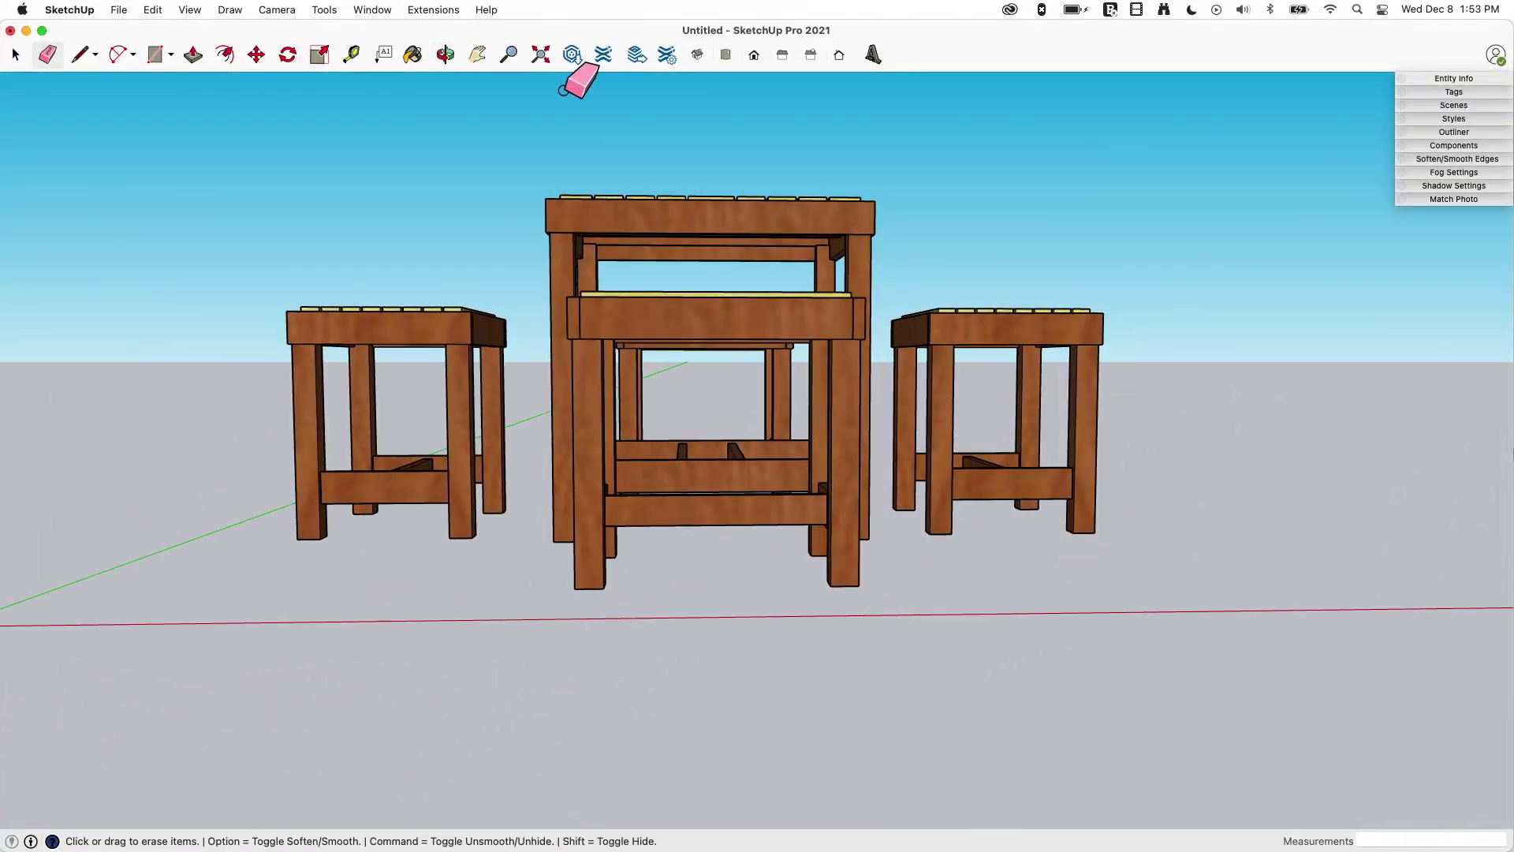
Switch to the Left side view in parallel projection.
left_click(777, 53)
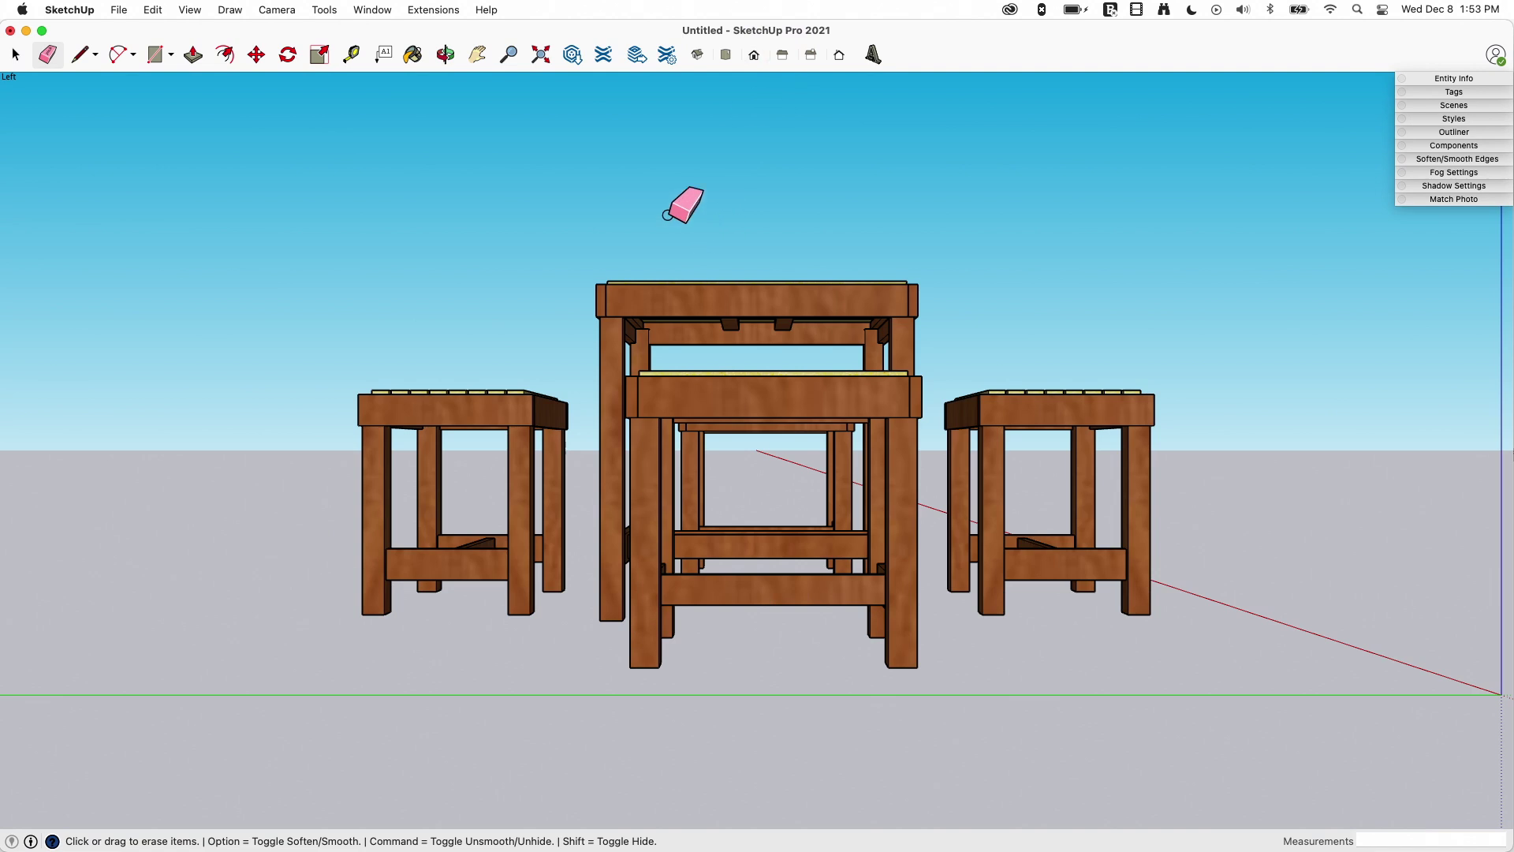
left_click(276, 9)
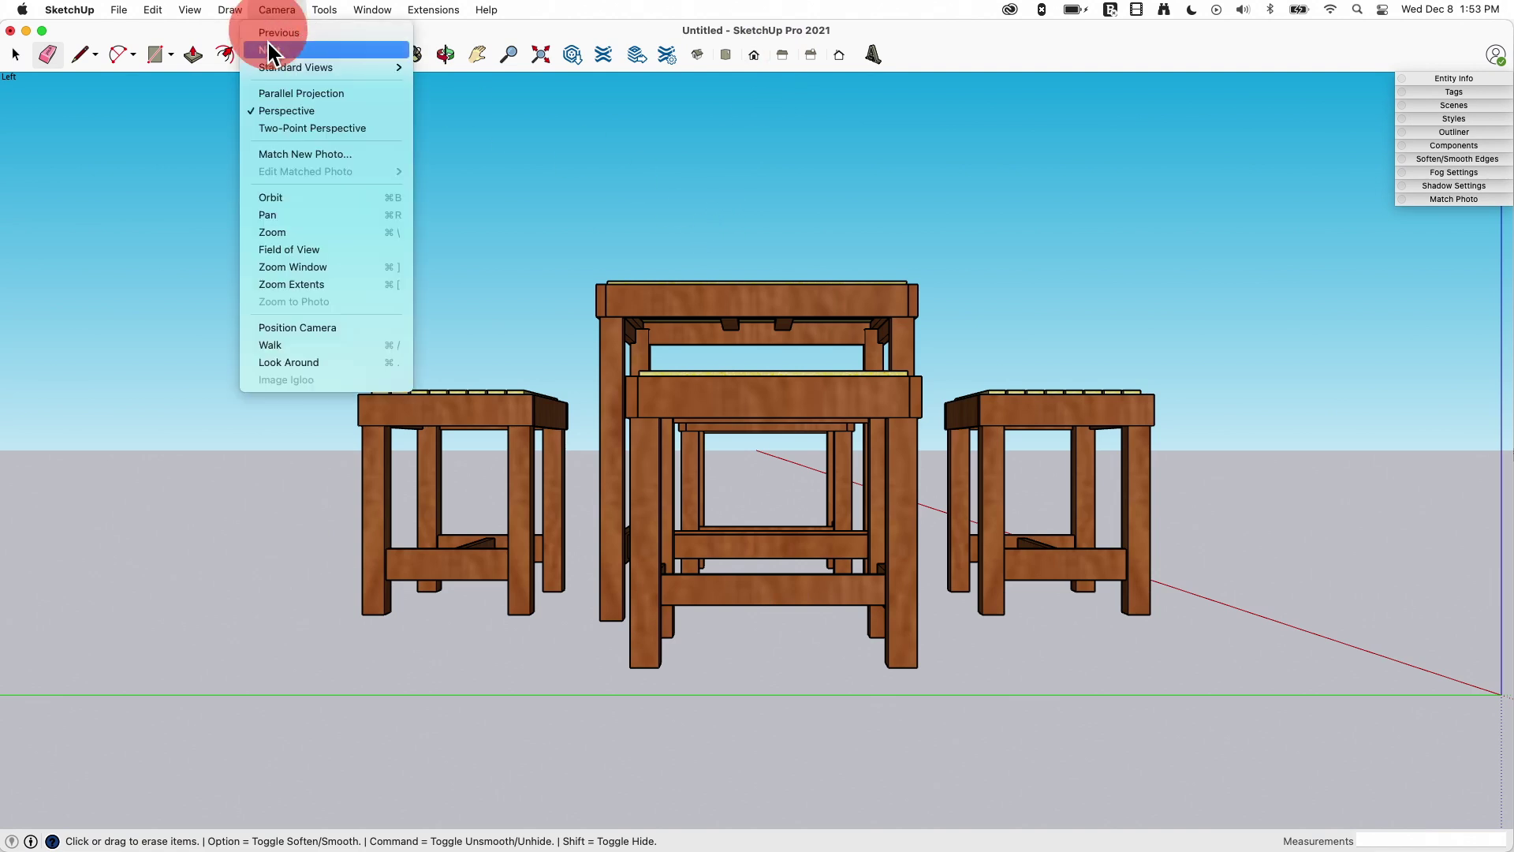
left_click(273, 96)
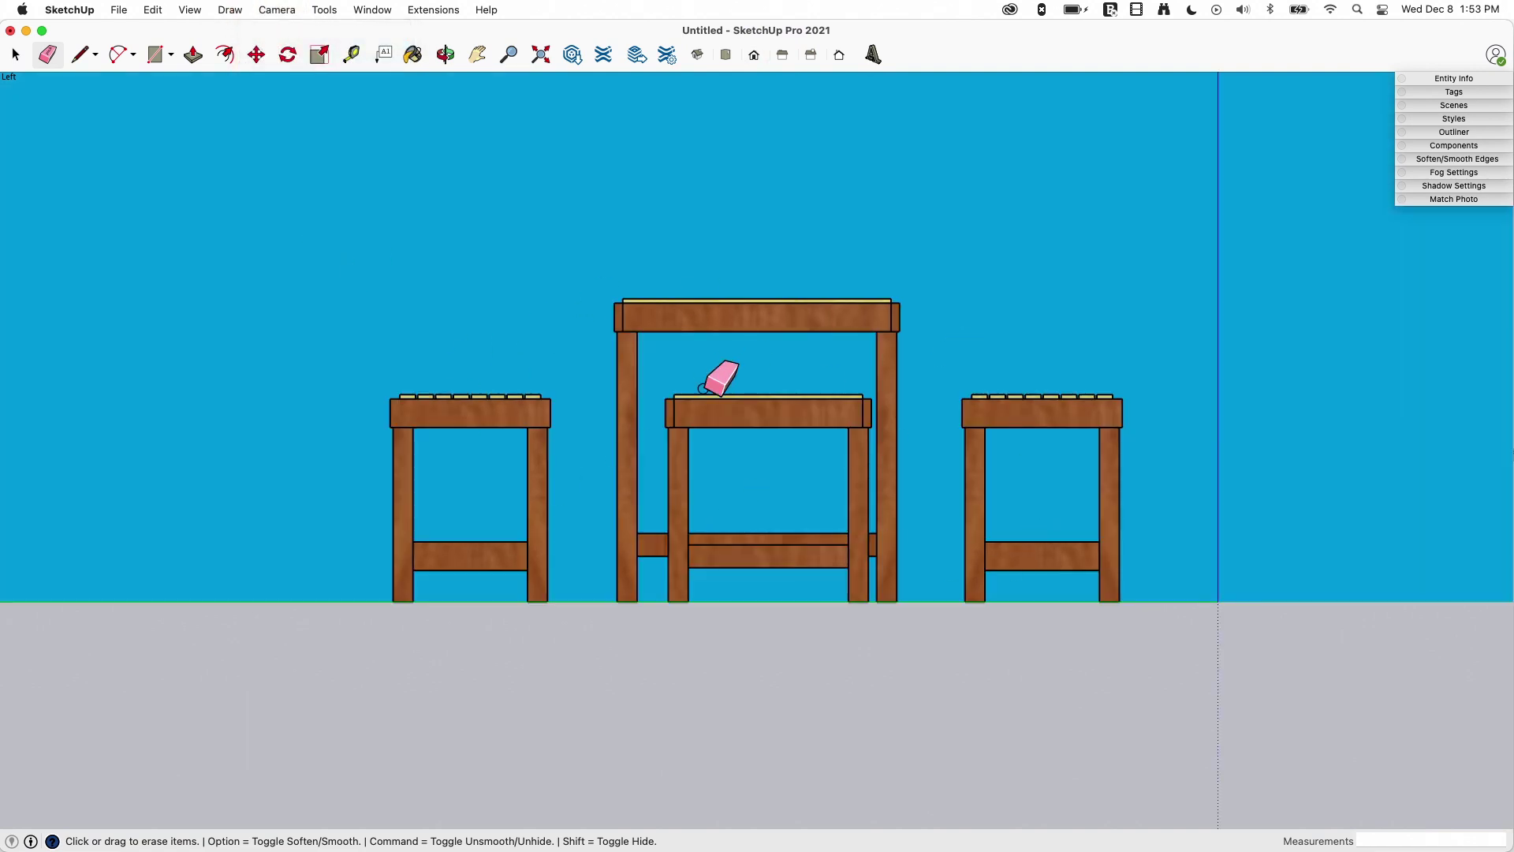
Preview the side view in the Print dialog, cancel, and orbit to an elevated 3D view.
left_click(118, 10)
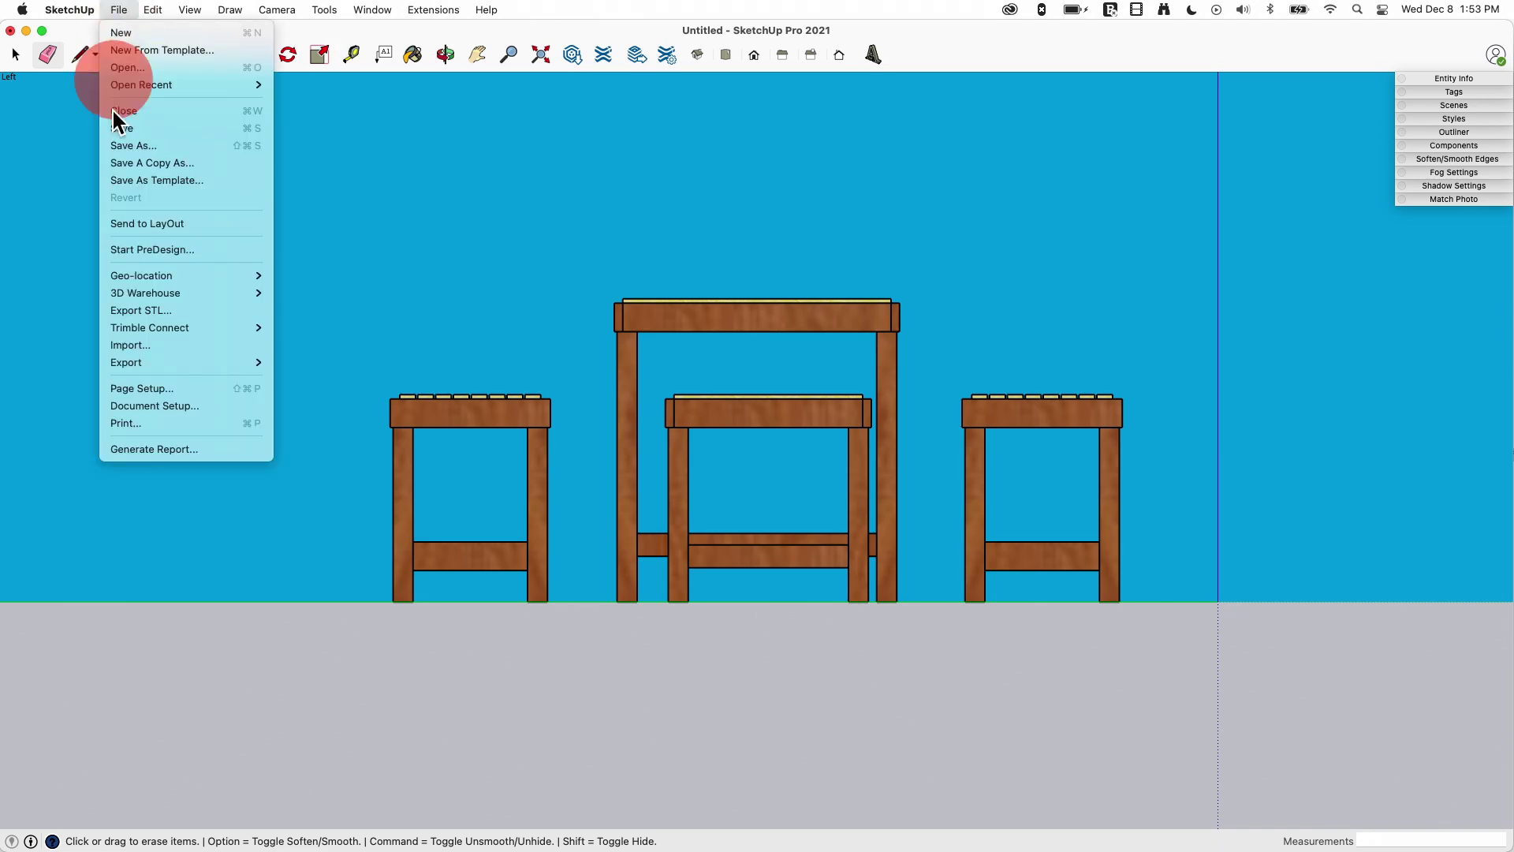
left_click(152, 426)
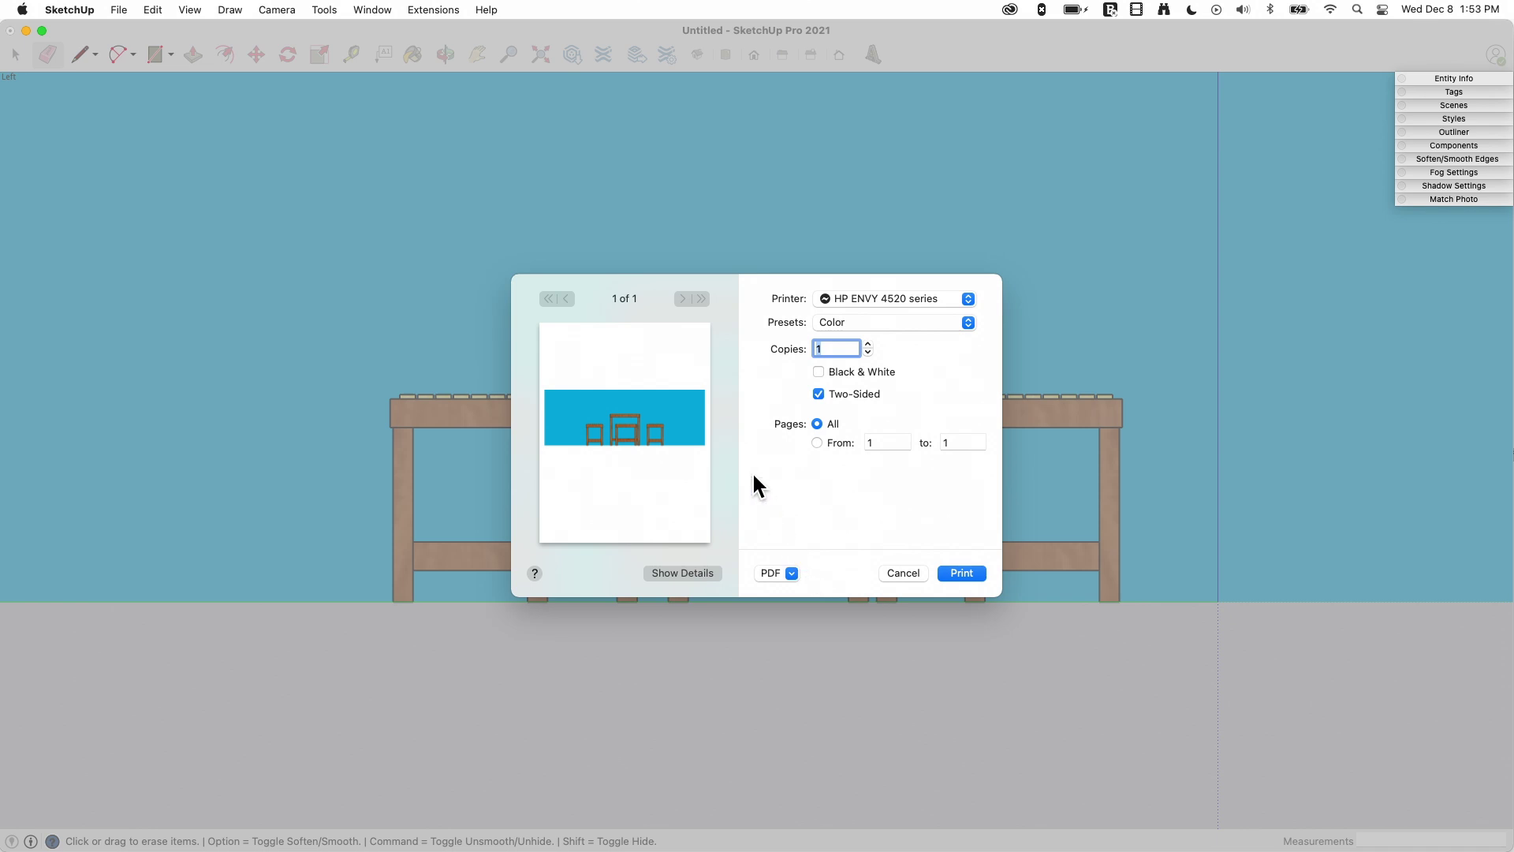
left_click(915, 574)
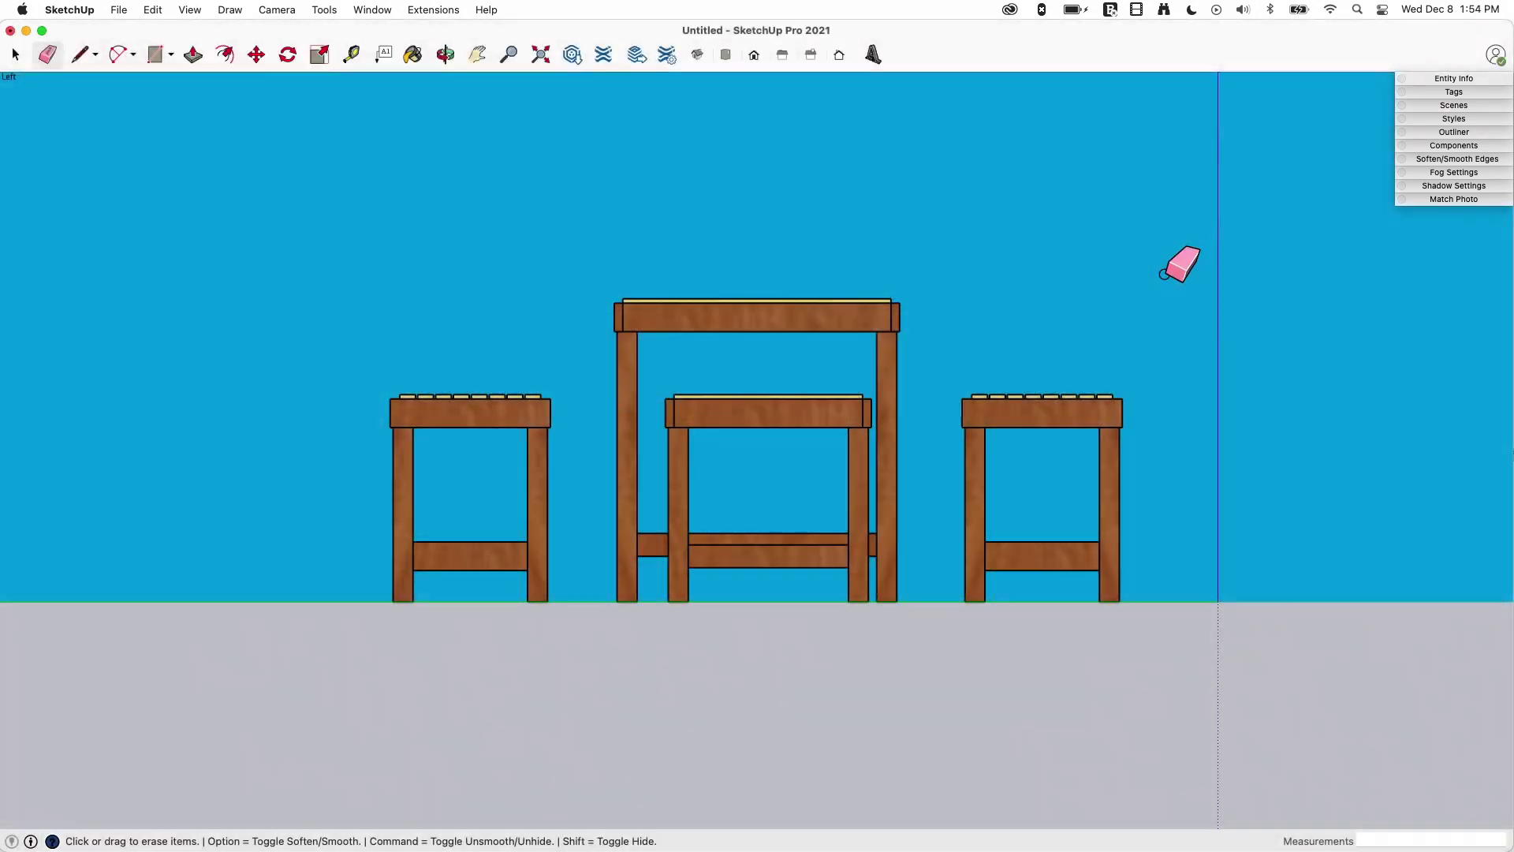
middle_click_drag(1164, 274, 568, 439)
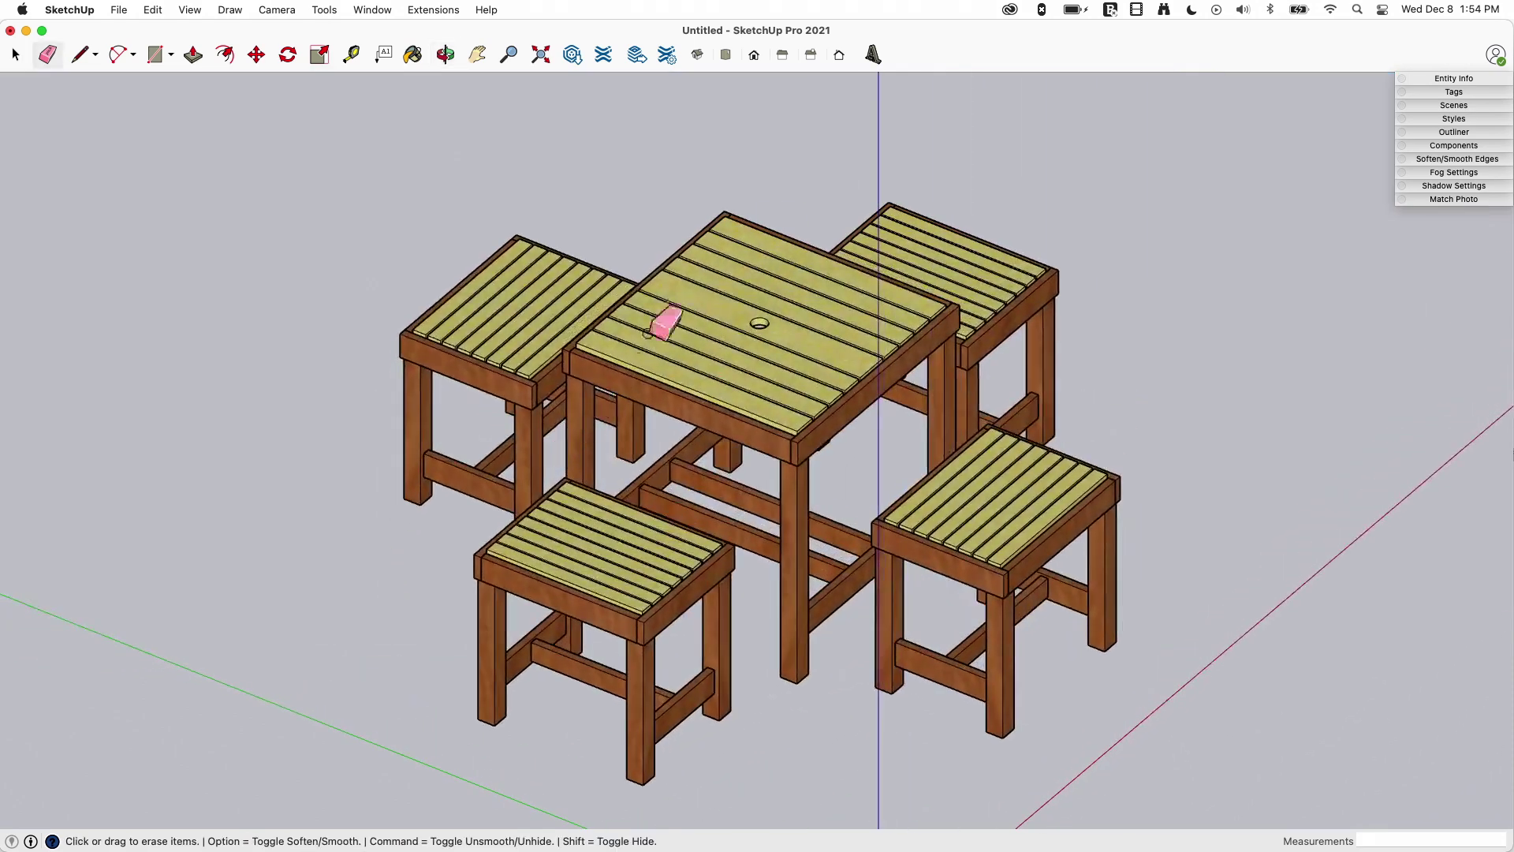
Add a leader text label 'Chair' pointing to the back-right stool's corner.
left_click(384, 54)
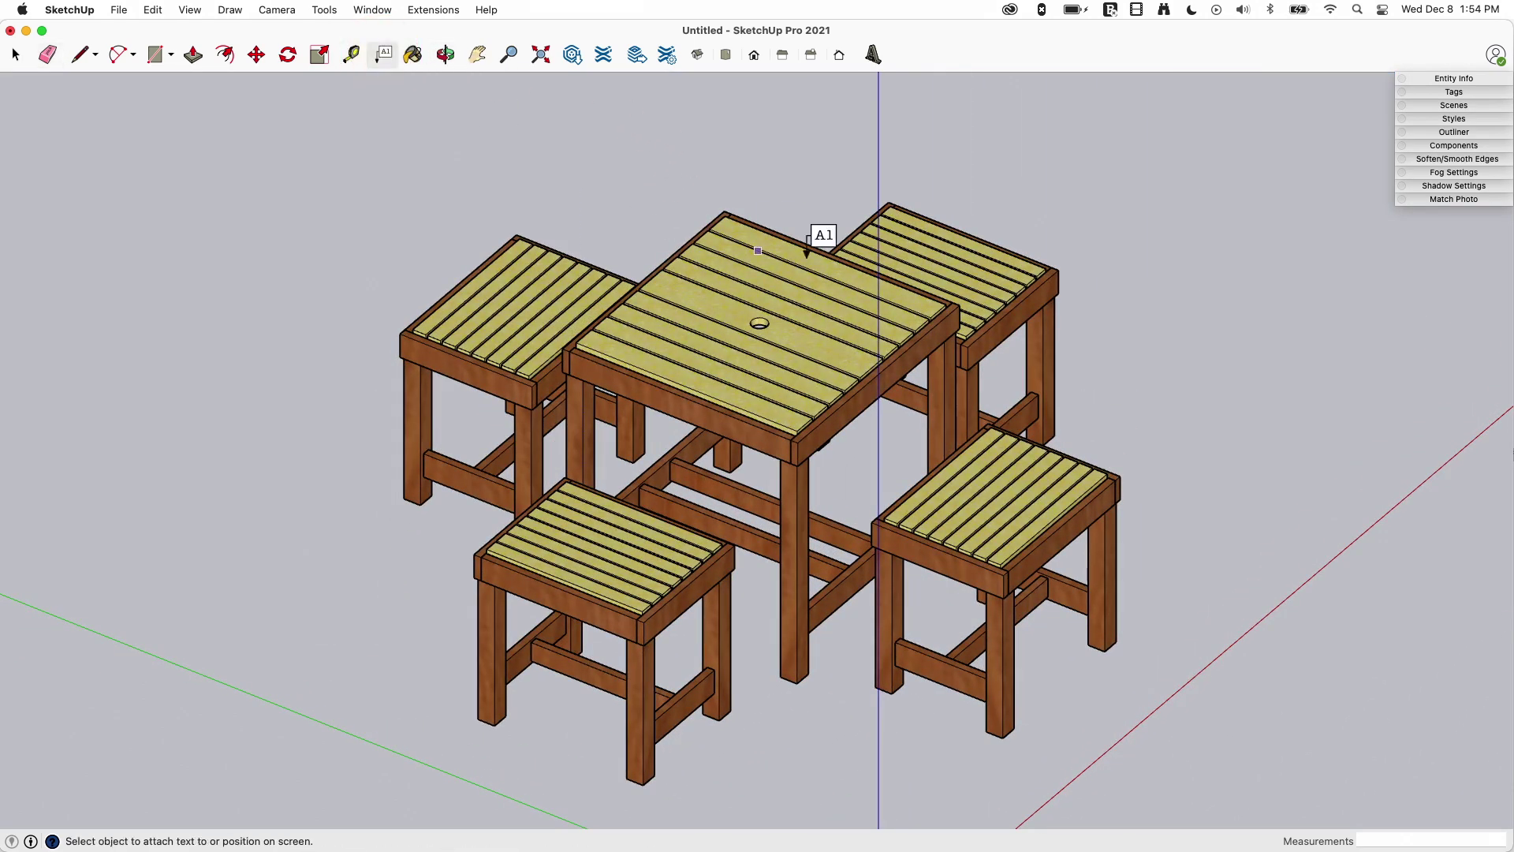
left_click(889, 205)
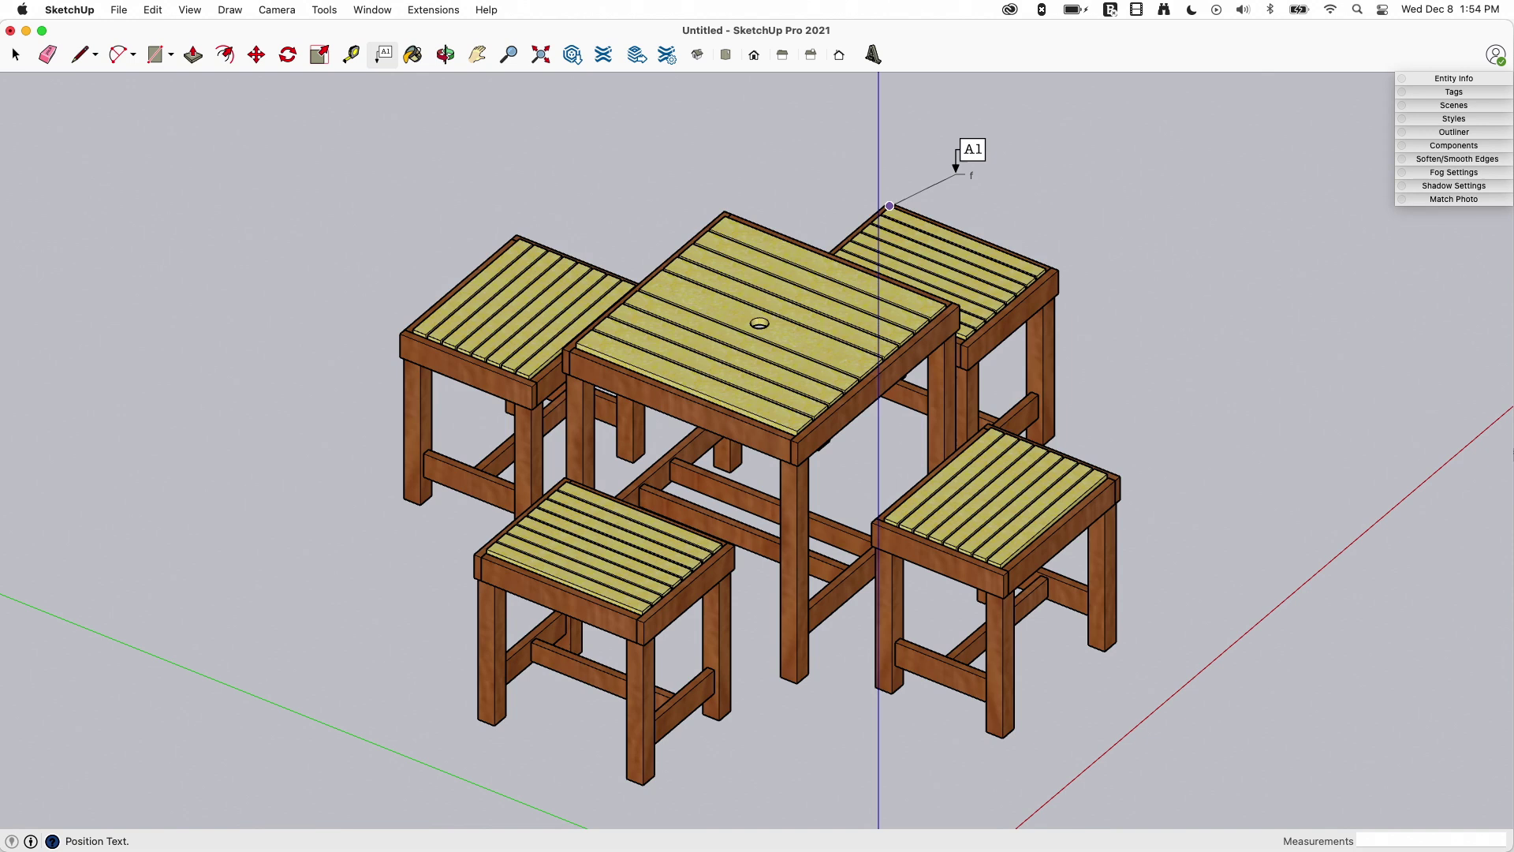
left_click(956, 171)
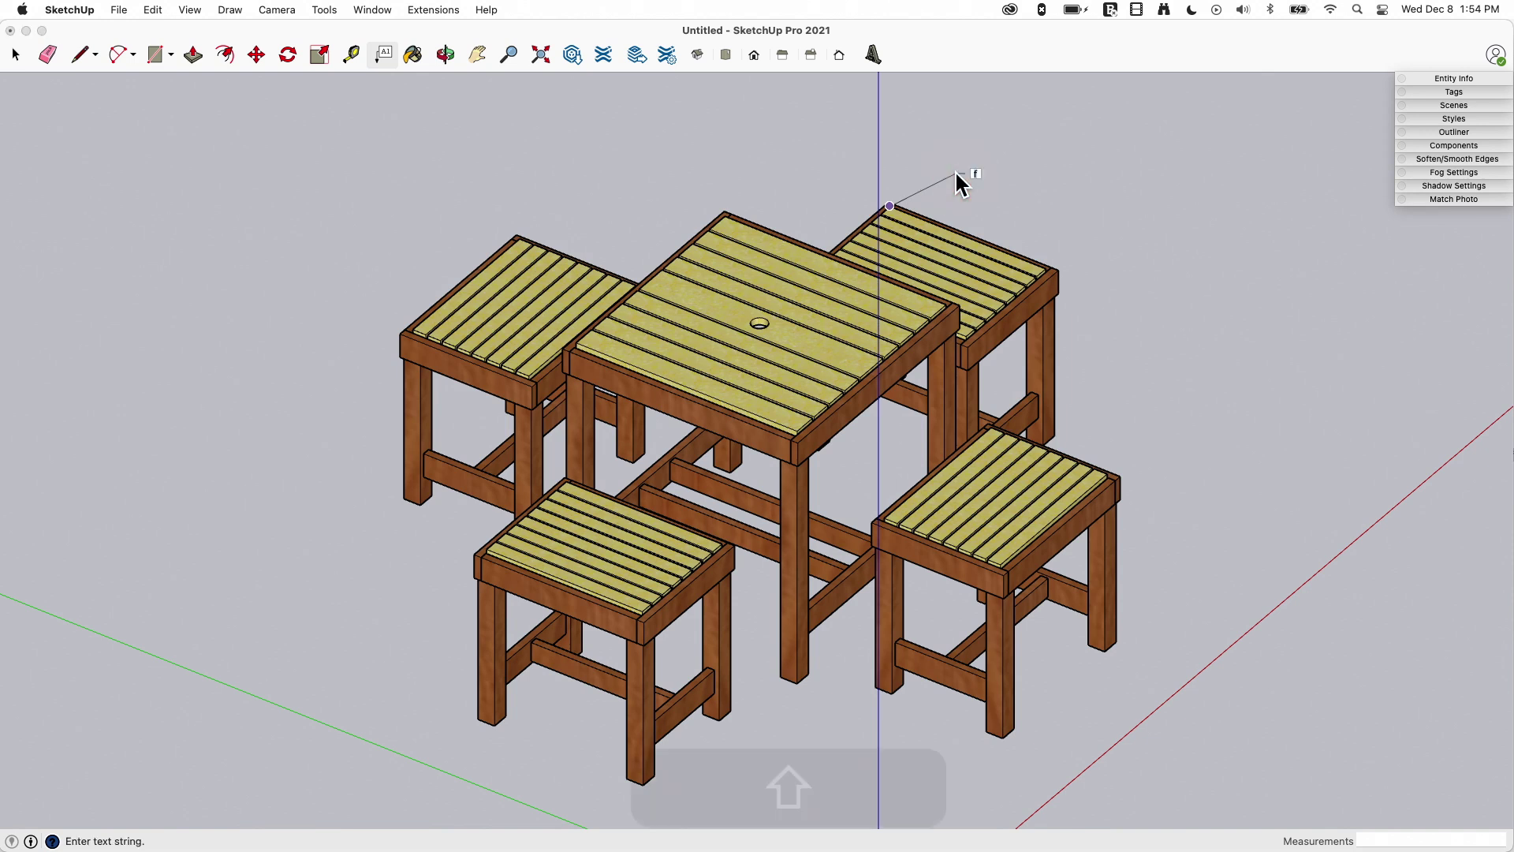
type("Chair")
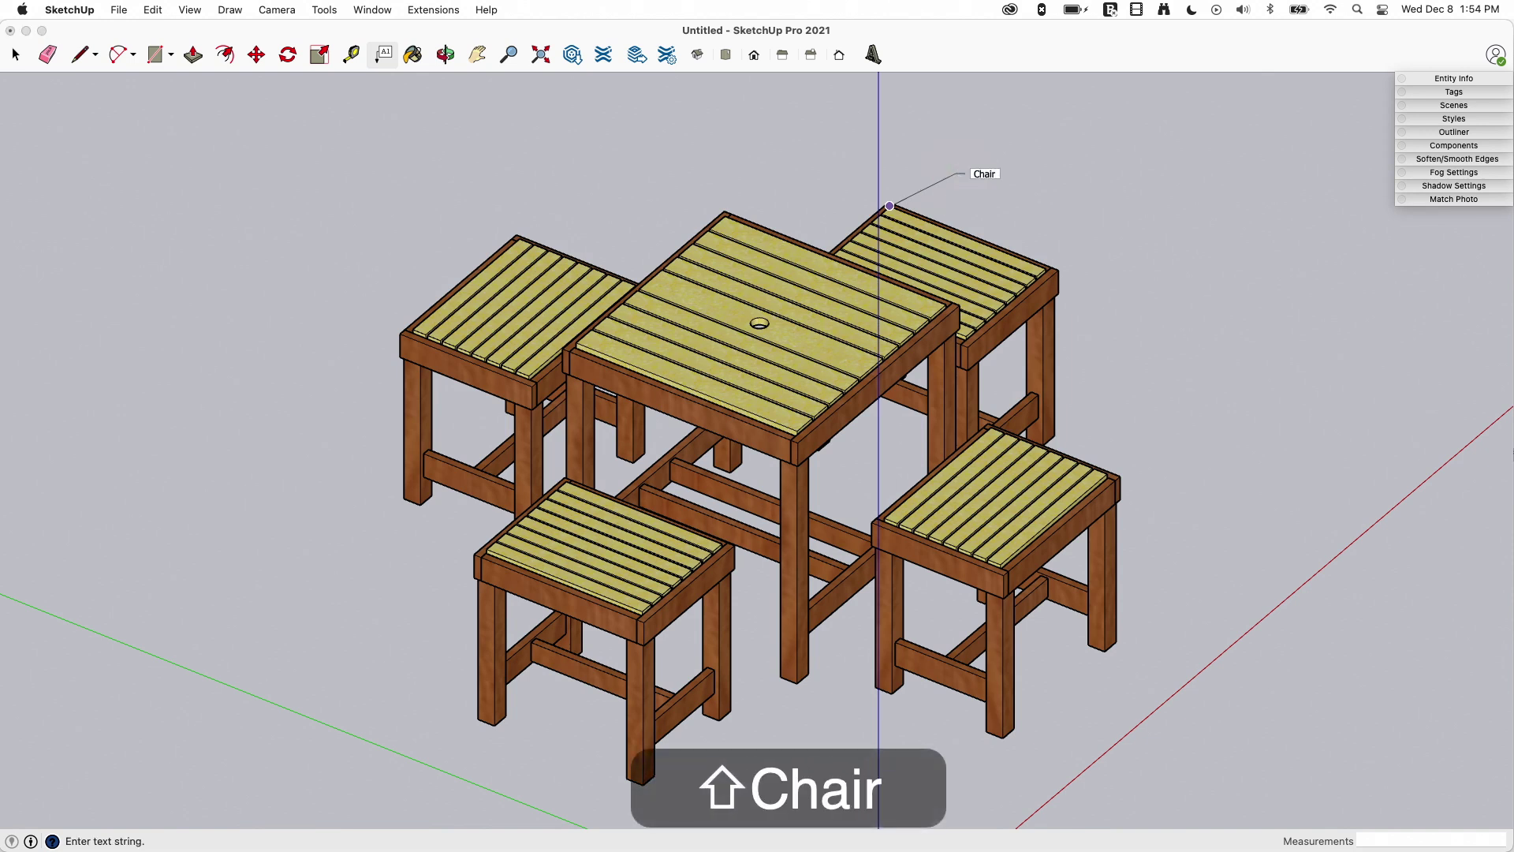
key("Return")
key("BackSpace")
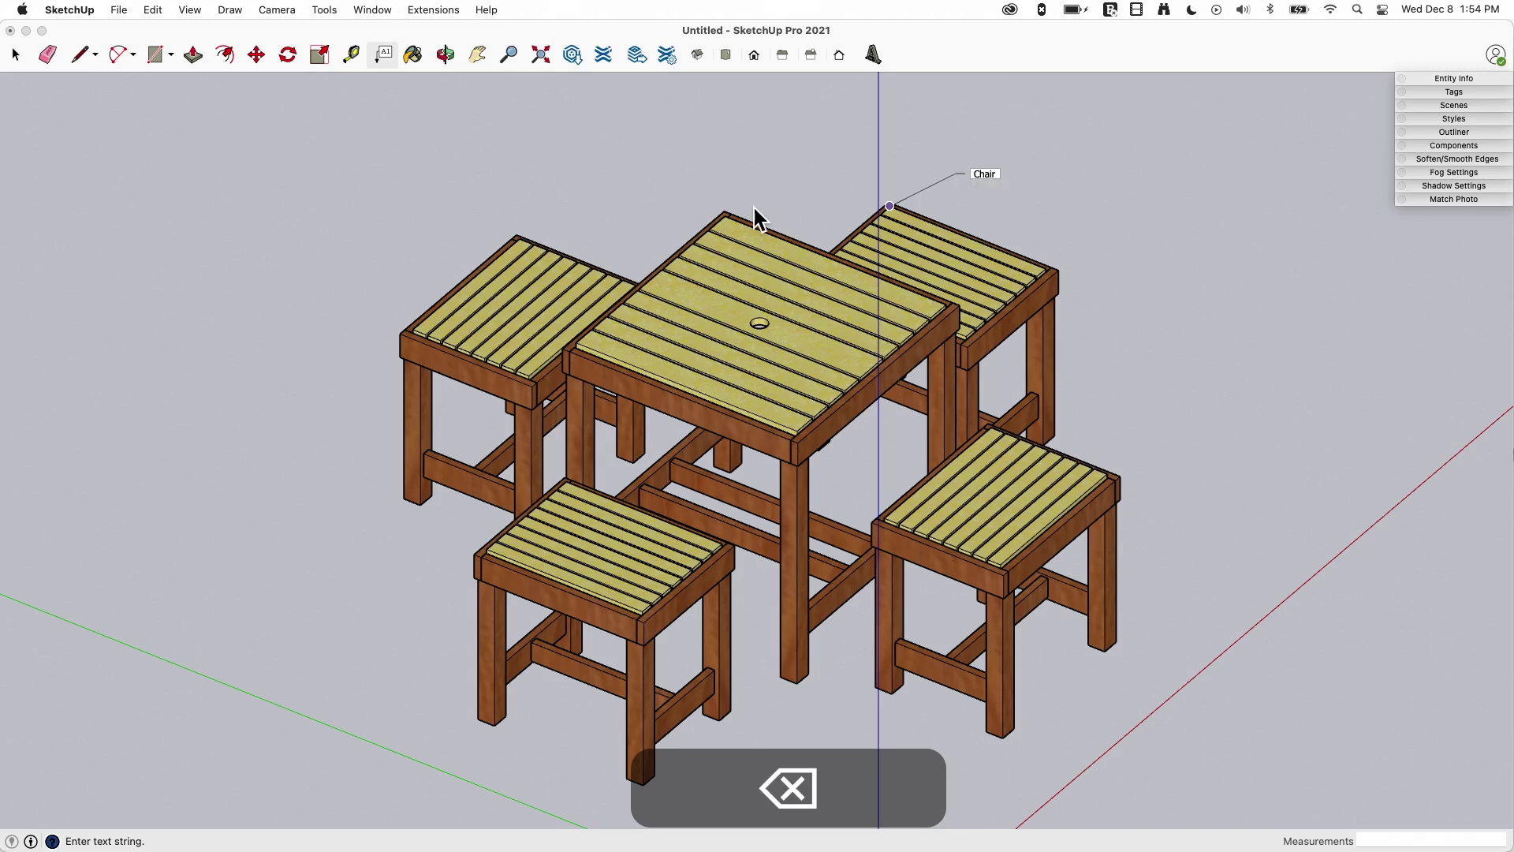
left_click(725, 209)
Add a leader text label 'Table' pointing to the table's top corner.
left_click(724, 211)
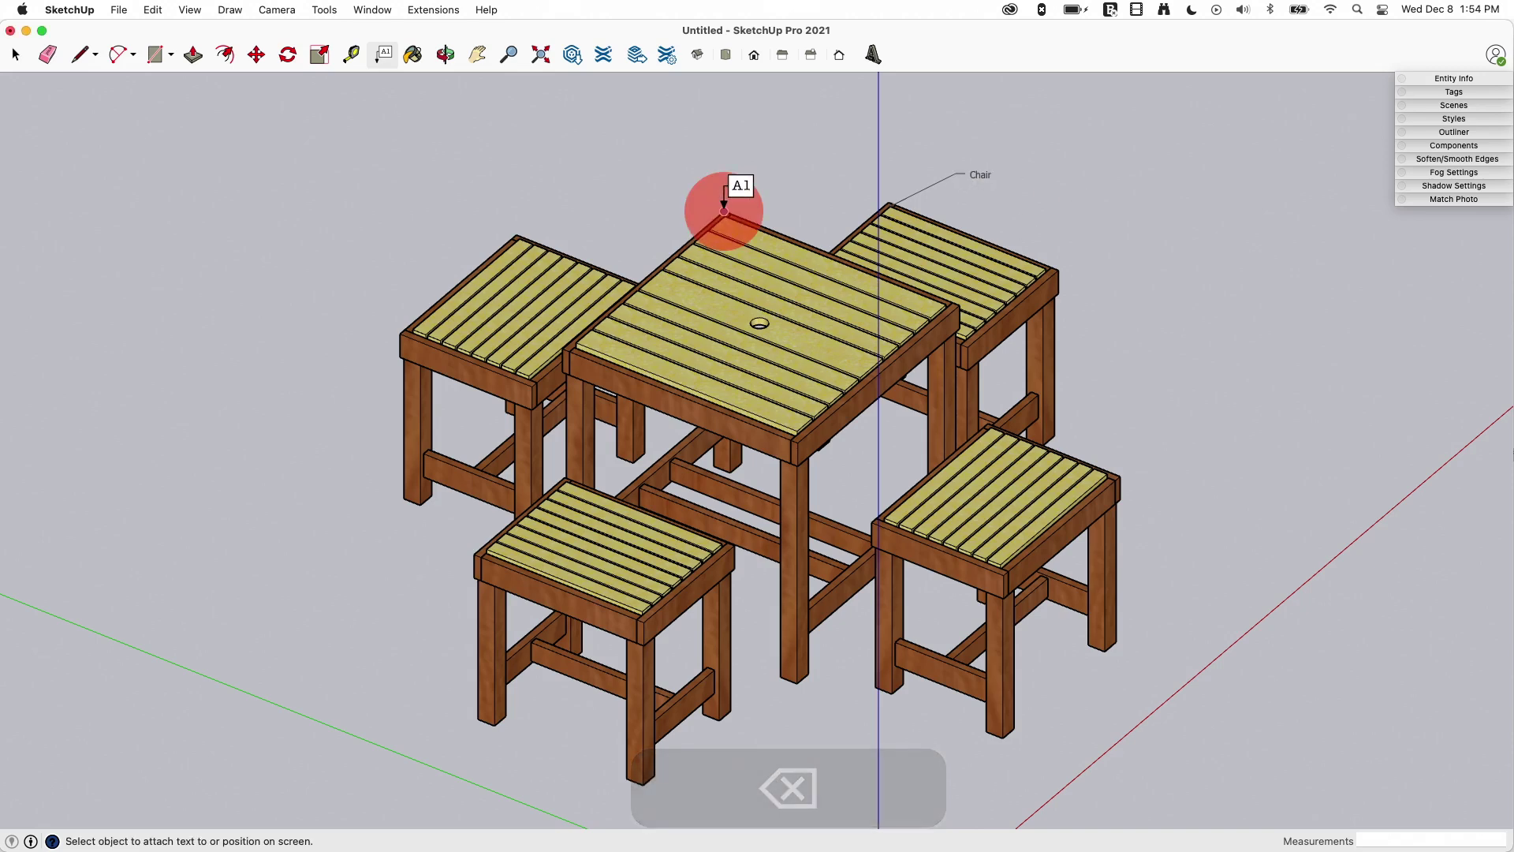
left_click(801, 169)
type("Table")
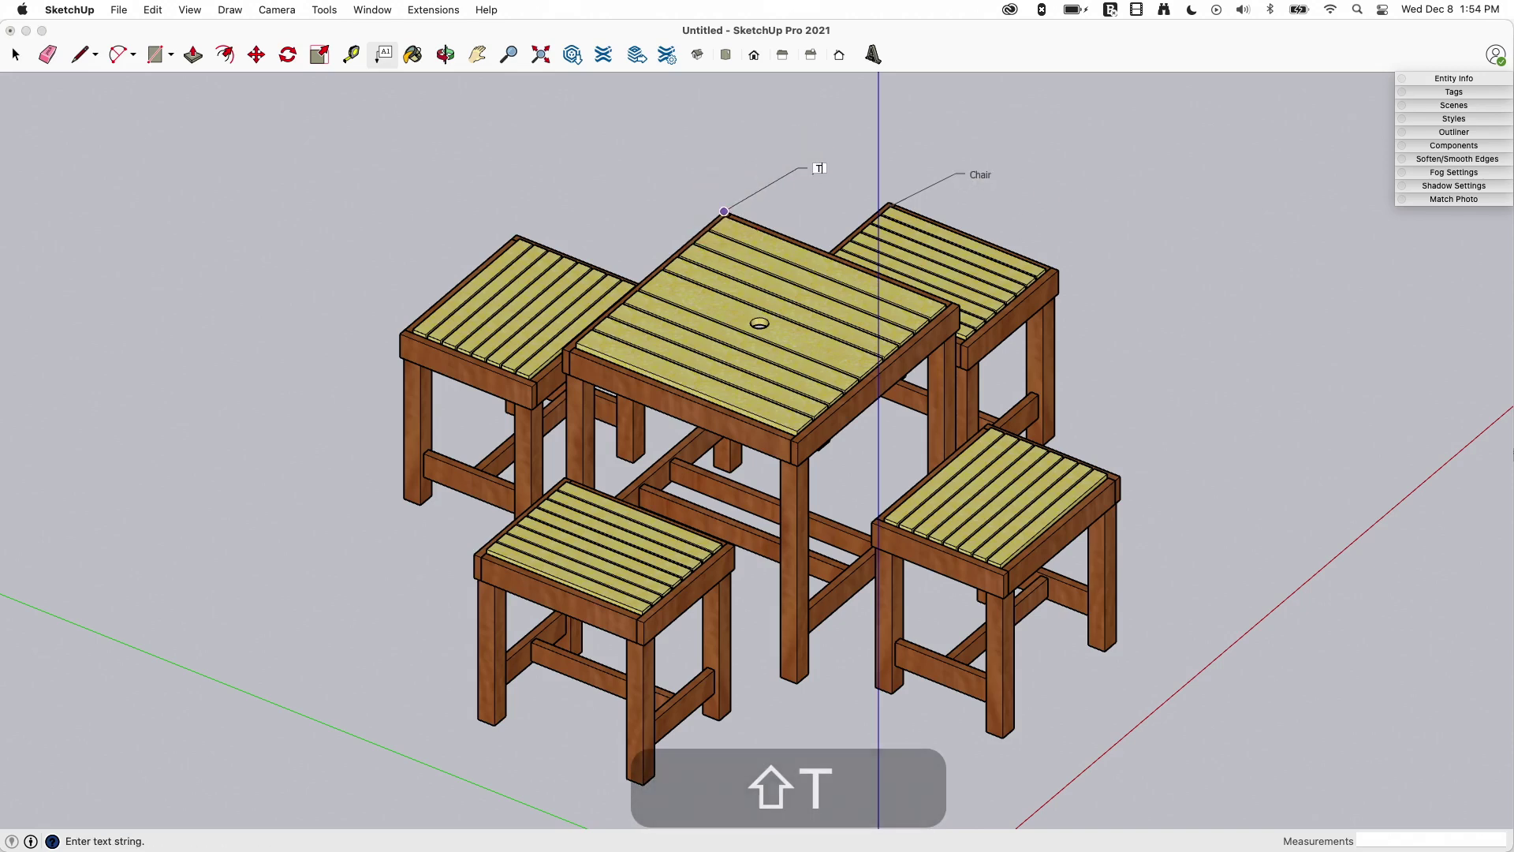
left_click(729, 157)
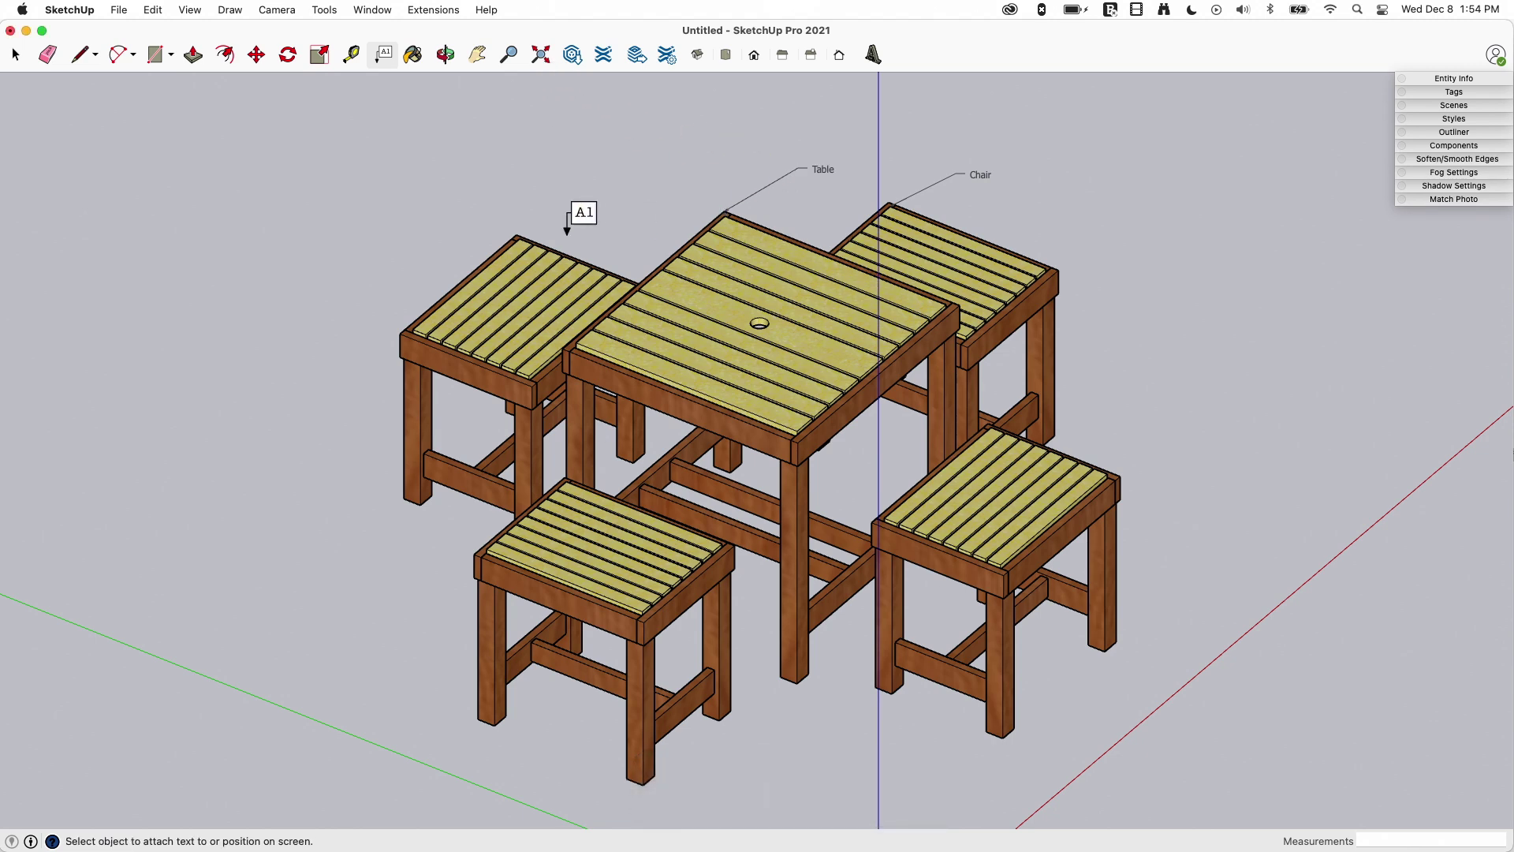
scroll(569, 228, "down", 2)
left_click(119, 10)
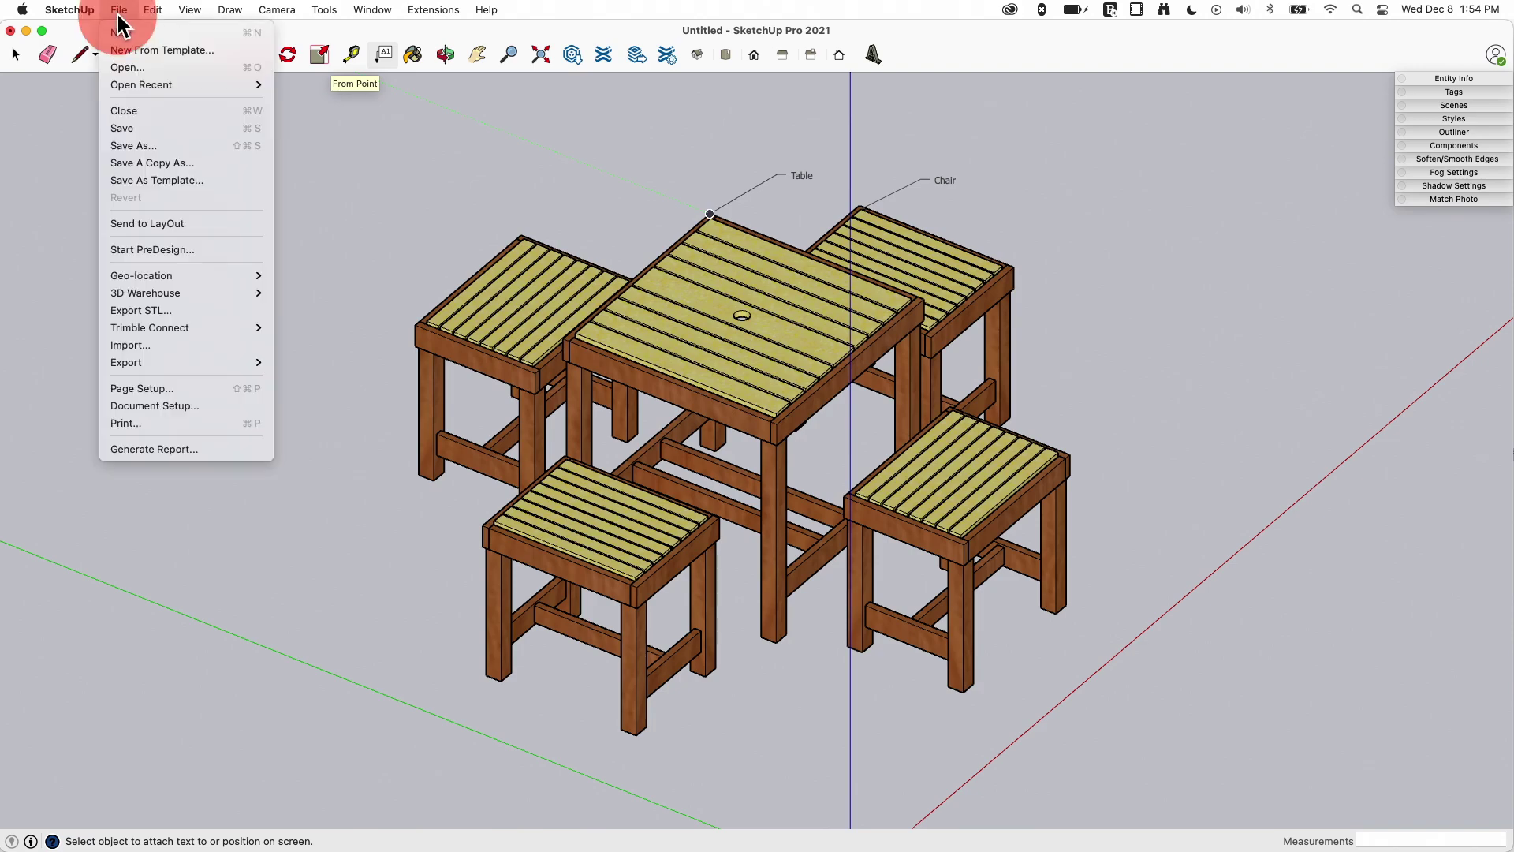
left_click(135, 418)
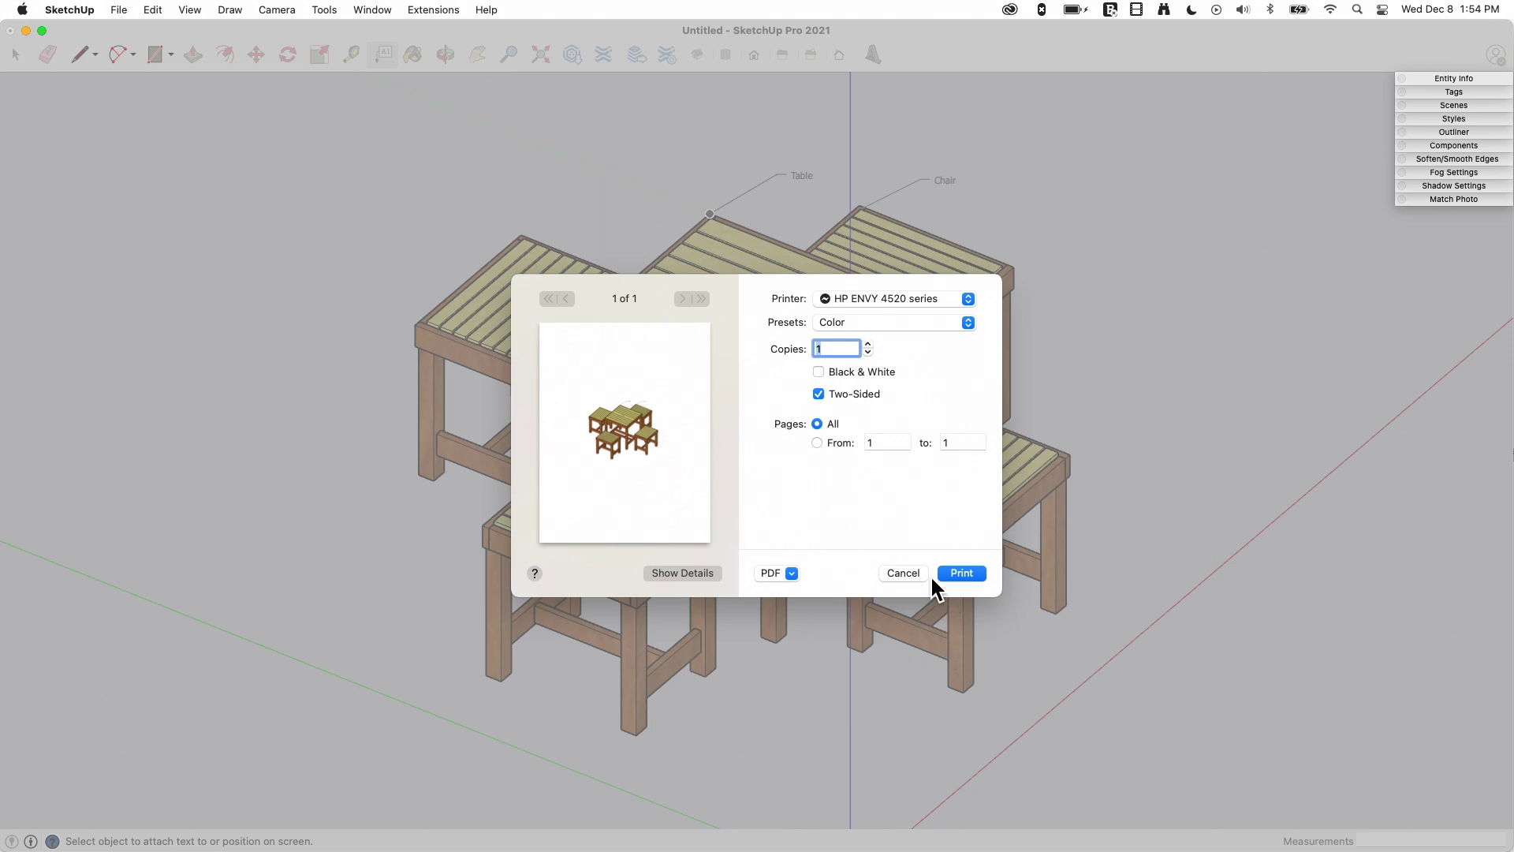
left_click(900, 571)
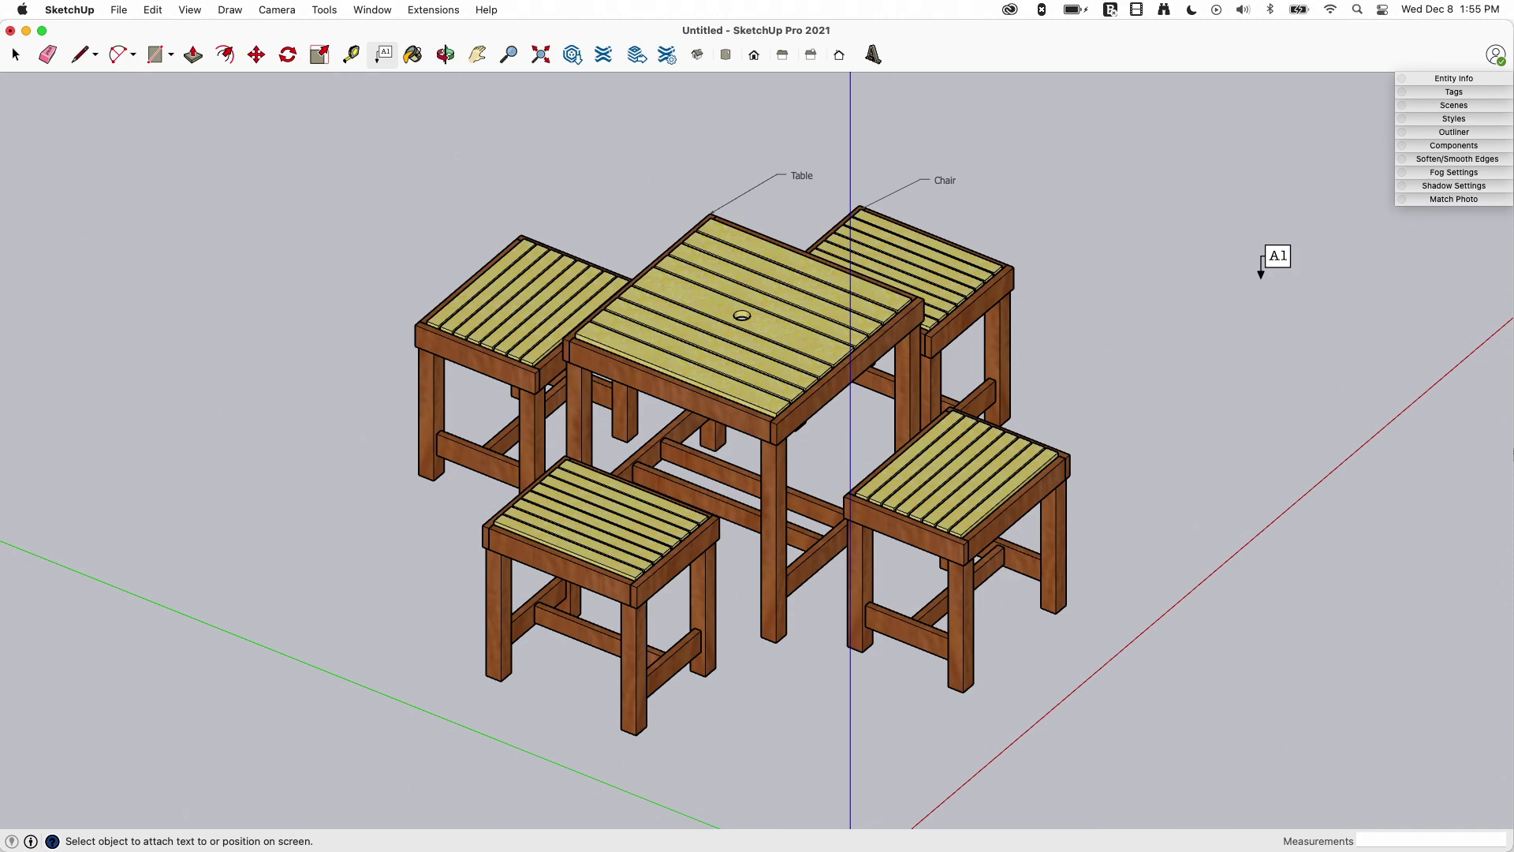
middle_click_drag(1207, 295, 1065, 247)
middle_click_drag(541, 253, 558, 311)
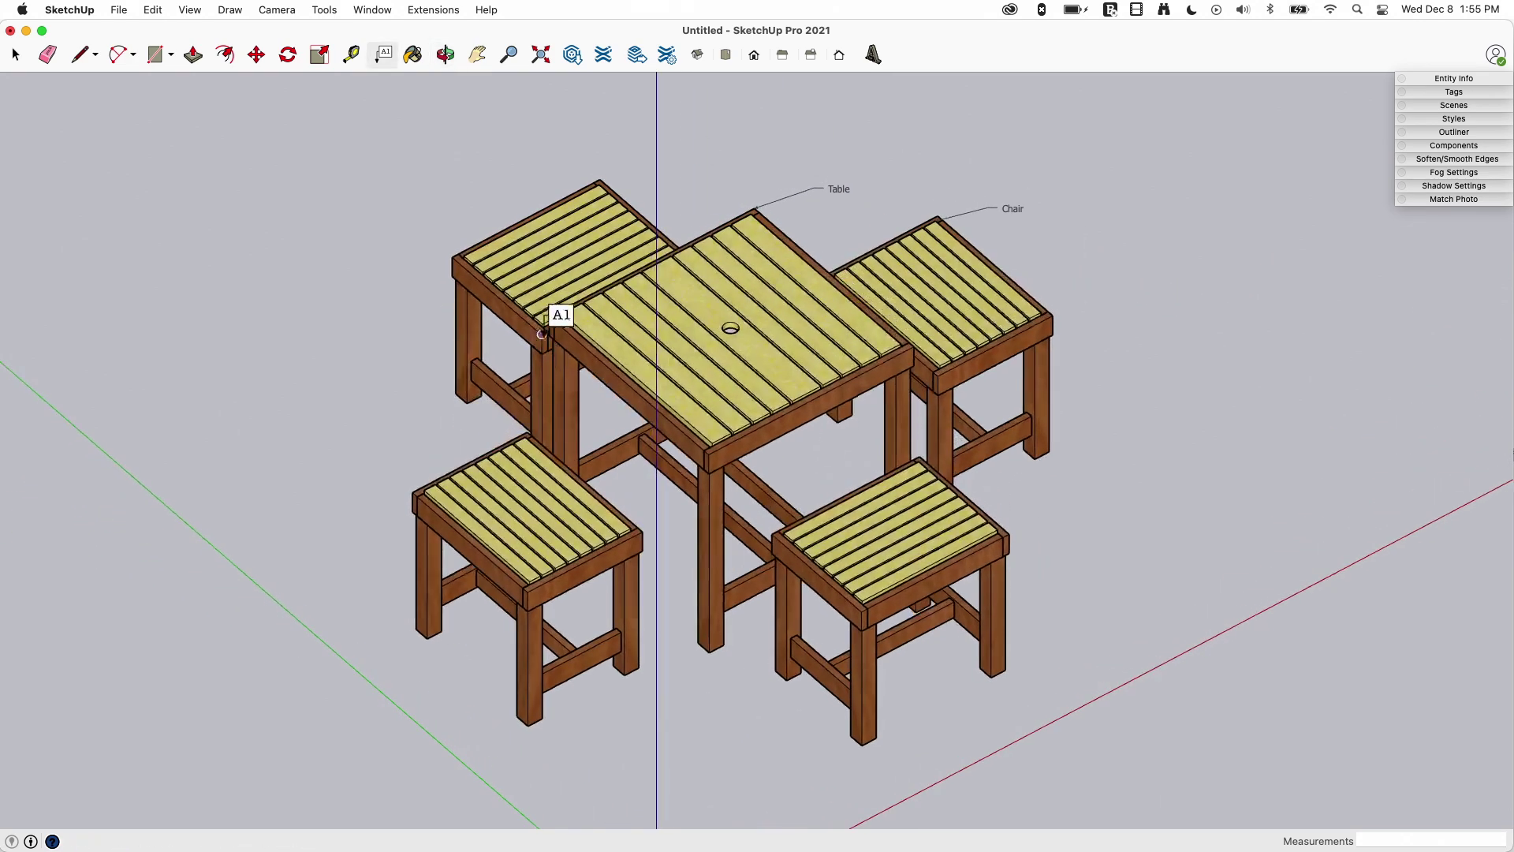
middle_click_drag(675, 198, 858, 246)
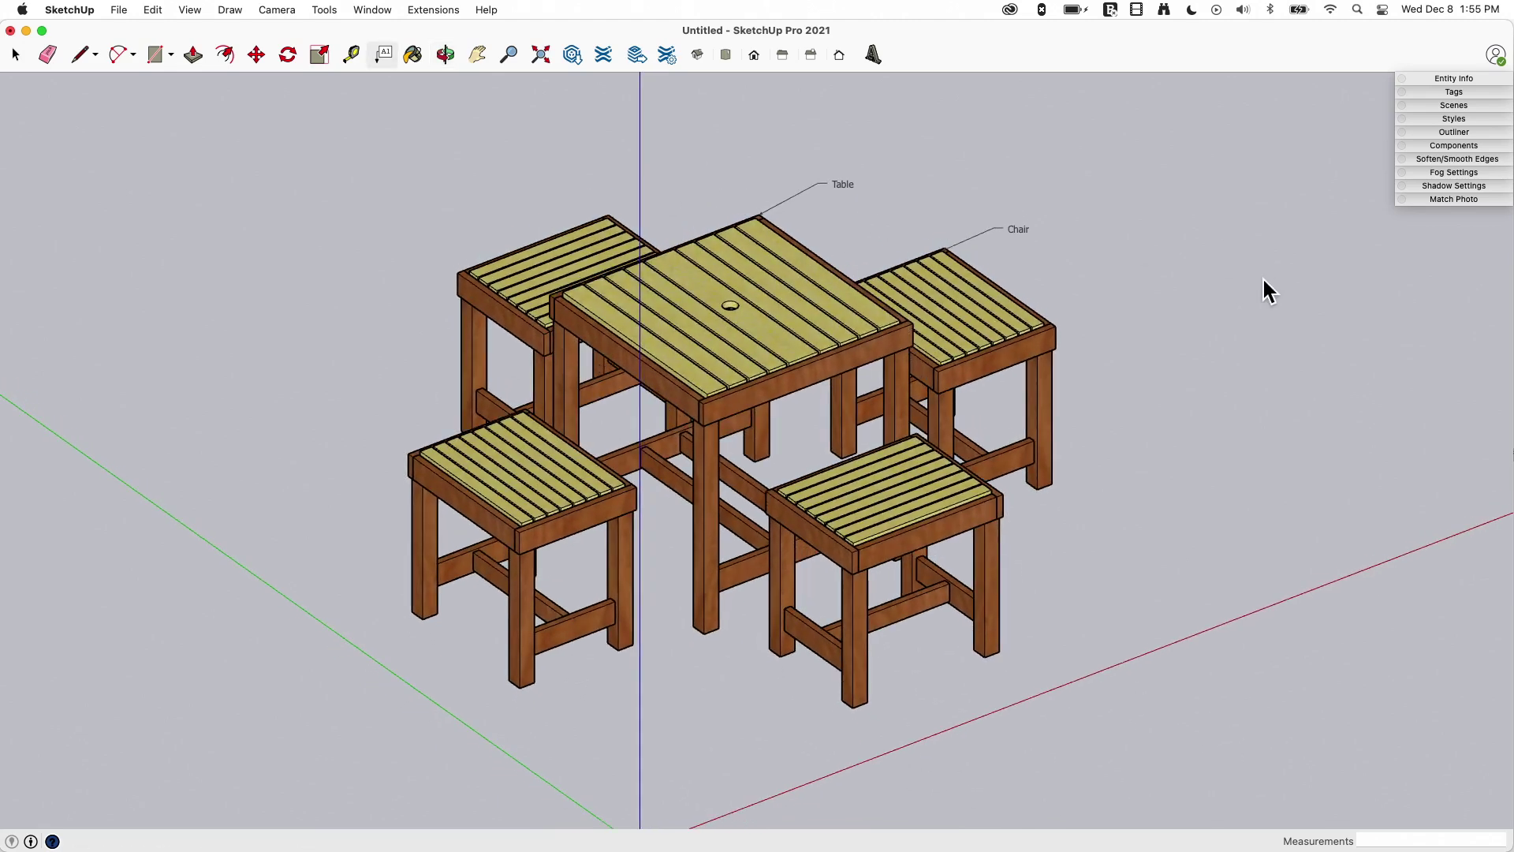